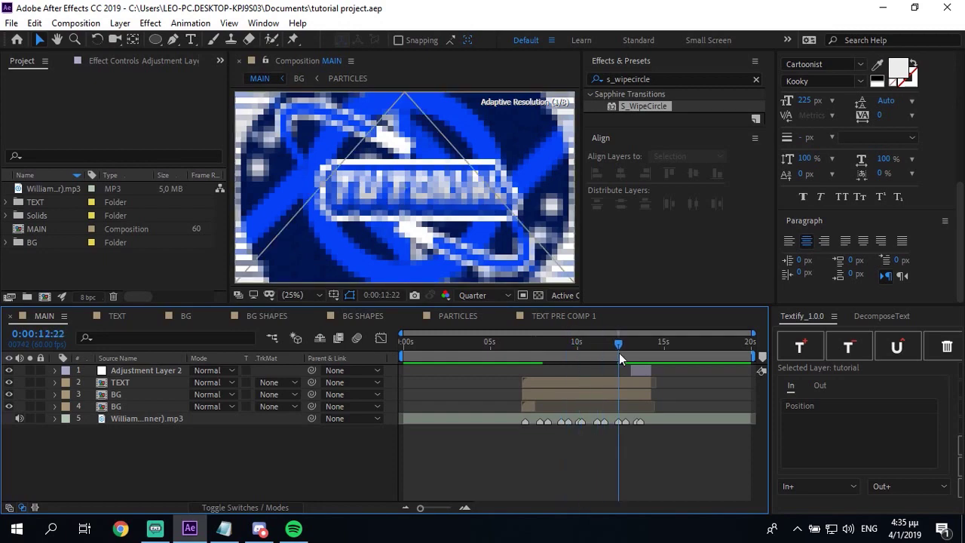
Create a new composition named BURST 1 with a duration of 0:00:01:30.
{"action": "right_click", "coordinate": [47, 277]}
{"action": "left_click", "coordinate": [65, 286]}
{"action": "type", "text": "BURST 1"}
{"action": "double_click", "coordinate": [386, 317]}
{"action": "type", "text": "01"}
{"action": "key", "text": "BackSpace"}
{"action": "type", "text": "00:01:30"}
{"action": "key", "text": "Return"}
Close the TEXT PRE COMP 1, PARTICLES and both BG SHAPES timelines.
{"action": "left_click", "coordinate": [508, 315]}
{"action": "left_click", "coordinate": [413, 316]}
{"action": "left_click", "coordinate": [318, 316]}
{"action": "left_click", "coordinate": [222, 316]}
{"action": "left_click", "coordinate": [174, 41]}
Show the proportional grid and draw a 75 px line from the centre to the right edge.
{"action": "left_click", "coordinate": [333, 295]}
{"action": "left_click", "coordinate": [375, 325]}
{"action": "scroll", "coordinate": [407, 198], "scroll_direction": "up", "scroll_amount": 6}
{"action": "left_click", "coordinate": [405, 188]}
{"action": "scroll", "coordinate": [403, 190], "scroll_direction": "down", "scroll_amount": 8}
{"action": "scroll", "coordinate": [404, 190], "scroll_direction": "up", "scroll_amount": 2}
{"action": "left_click", "coordinate": [302, 298]}
{"action": "left_click", "coordinate": [306, 60]}
{"action": "left_click", "coordinate": [578, 187]}
{"action": "left_click", "coordinate": [477, 40]}
{"action": "type", "text": "75"}
{"action": "key", "text": "Return"}
Add Trim Paths to Shape Layer 1's contents and set its End to 0%.
{"action": "left_click", "coordinate": [119, 370]}
{"action": "left_click", "coordinate": [55, 370]}
{"action": "left_click", "coordinate": [67, 383]}
{"action": "left_click", "coordinate": [122, 395]}
{"action": "left_click", "coordinate": [111, 384]}
{"action": "left_click", "coordinate": [296, 383]}
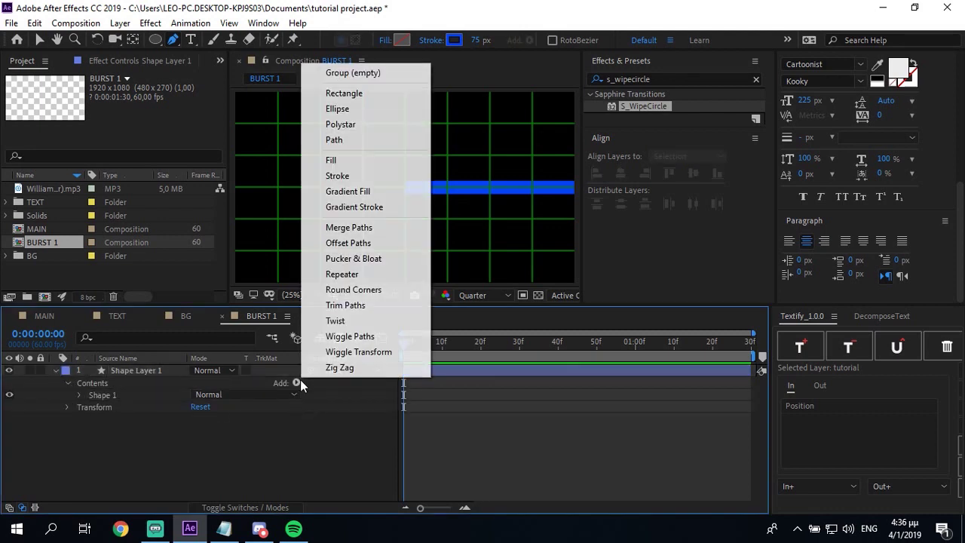
{"action": "left_click", "coordinate": [344, 305]}
{"action": "left_click_drag", "start_coordinate": [197, 430], "coordinate": [111, 423]}
Keyframe Trim Paths End from 0% to 100% and Start from 0% to 50% at one second.
{"action": "left_click", "coordinate": [104, 418]}
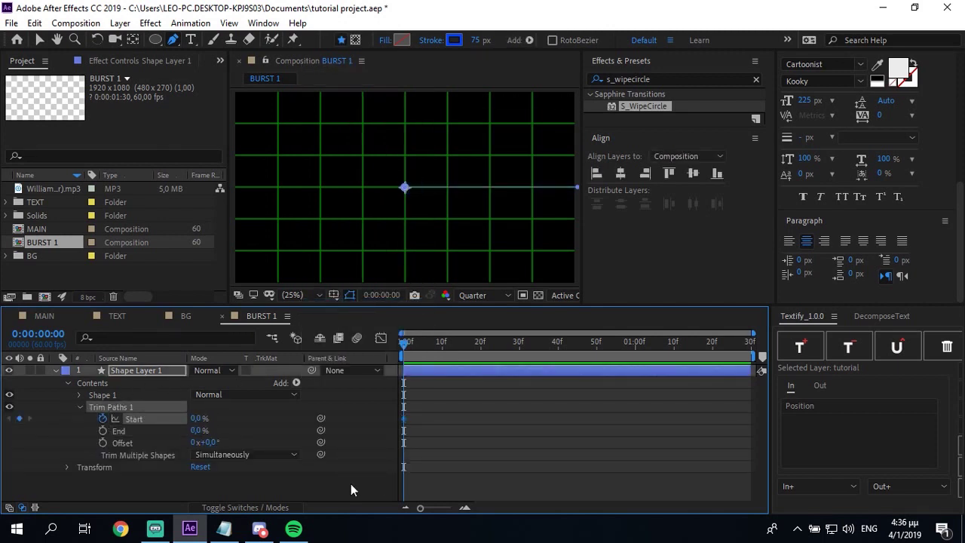
{"action": "left_click", "coordinate": [103, 430]}
{"action": "key", "text": "space"}
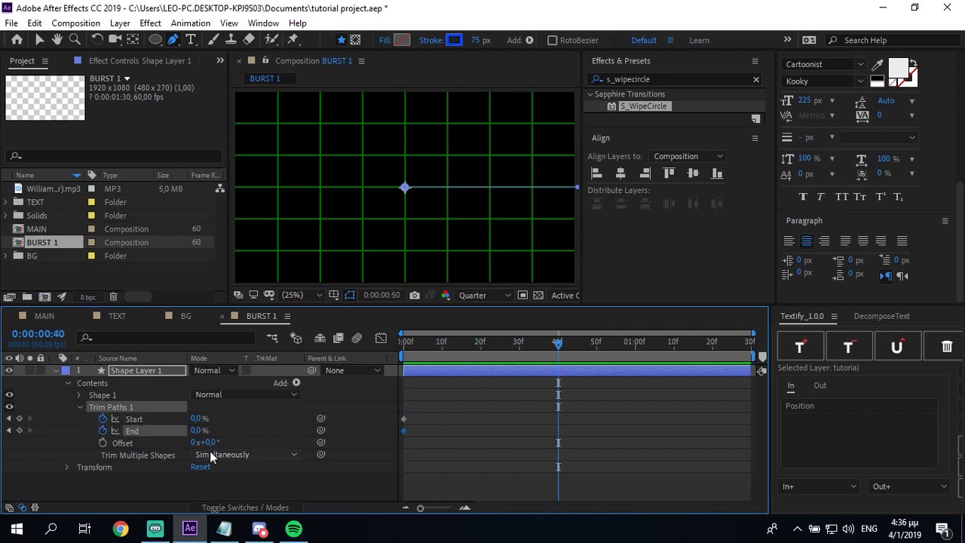
{"action": "key", "text": "shift+Page_Up"}
{"action": "left_click_drag", "start_coordinate": [200, 430], "coordinate": [236, 424]}
{"action": "left_click", "coordinate": [194, 418]}
{"action": "key", "text": "Return"}
Give the trim keyframes a sharp ease-out in the Graph Editor and preview the shooting line.
{"action": "left_click_drag", "start_coordinate": [673, 412], "coordinate": [265, 458]}
{"action": "left_click", "coordinate": [381, 339]}
{"action": "left_click_drag", "start_coordinate": [596, 469], "coordinate": [471, 466]}
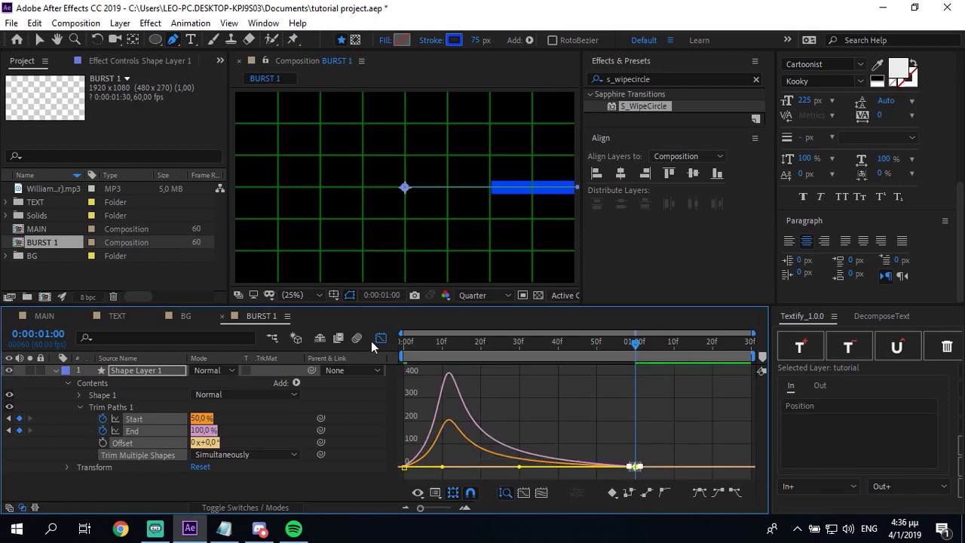
{"action": "left_click", "coordinate": [381, 338]}
{"action": "key", "text": "Home"}
{"action": "key", "text": "space"}
{"action": "key", "text": "space"}
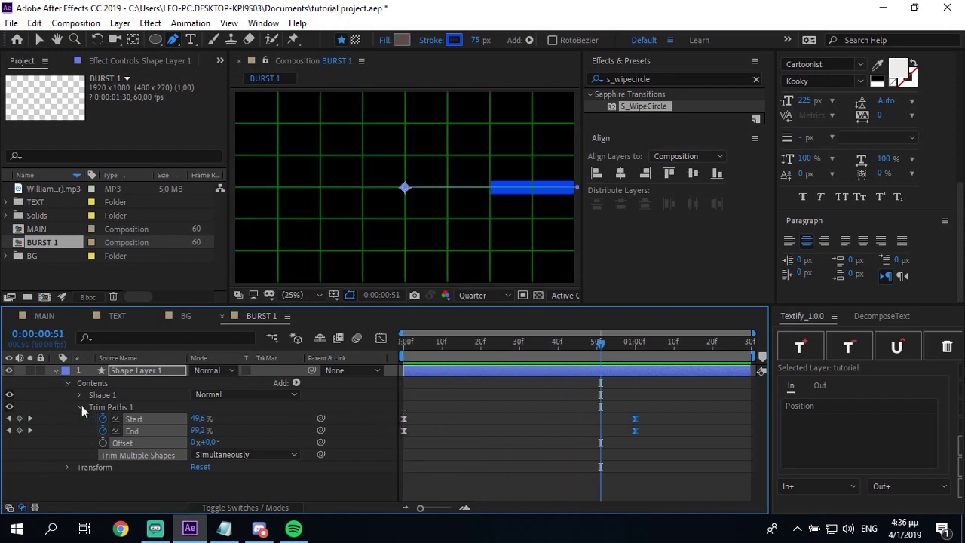
{"action": "left_click", "coordinate": [81, 407]}
{"action": "left_click", "coordinate": [78, 395]}
{"action": "left_click", "coordinate": [92, 418]}
{"action": "scroll", "coordinate": [468, 373], "scroll_direction": "down", "scroll_amount": 1}
Keyframe Stroke Width from 75 down to 0 at the end and apply Easy Ease.
{"action": "left_click", "coordinate": [481, 344]}
{"action": "left_click", "coordinate": [116, 447]}
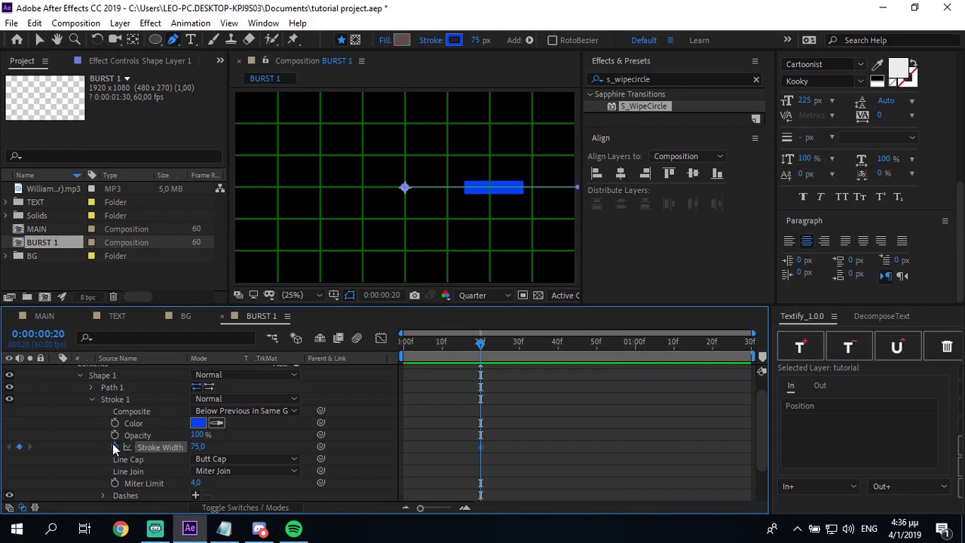
{"action": "key", "text": "End"}
{"action": "left_click", "coordinate": [198, 446]}
{"action": "type", "text": "0"}
{"action": "key", "text": "Return"}
{"action": "left_click_drag", "start_coordinate": [455, 436], "coordinate": [754, 487]}
{"action": "key", "text": "F9"}
Hide the proportional grid and steepen the Stroke Width ease in the Graph Editor.
{"action": "left_click", "coordinate": [333, 296]}
{"action": "left_click", "coordinate": [380, 325]}
{"action": "left_click", "coordinate": [380, 337]}
{"action": "left_click_drag", "start_coordinate": [455, 407], "coordinate": [544, 354]}
{"action": "left_click_drag", "start_coordinate": [703, 374], "coordinate": [488, 386]}
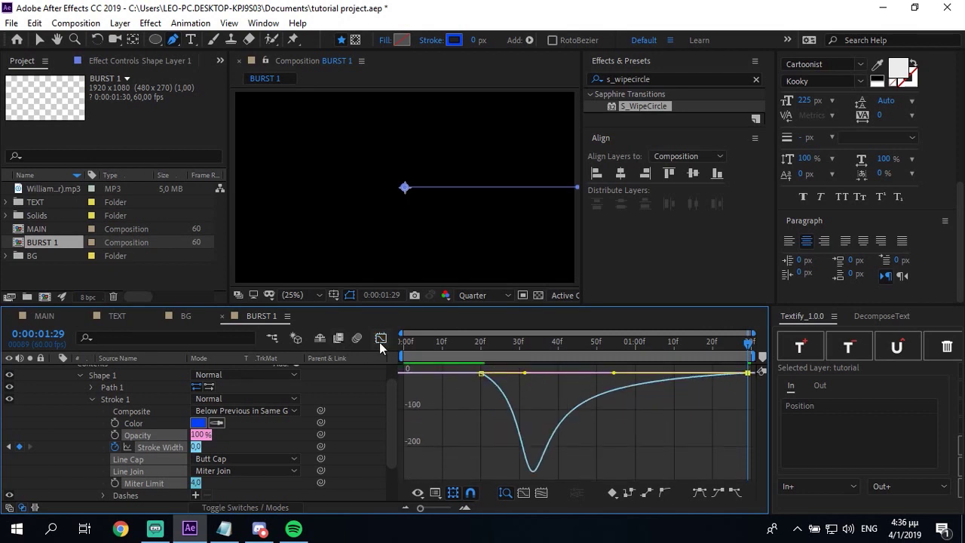
{"action": "left_click", "coordinate": [380, 337]}
{"action": "key", "text": "Home"}
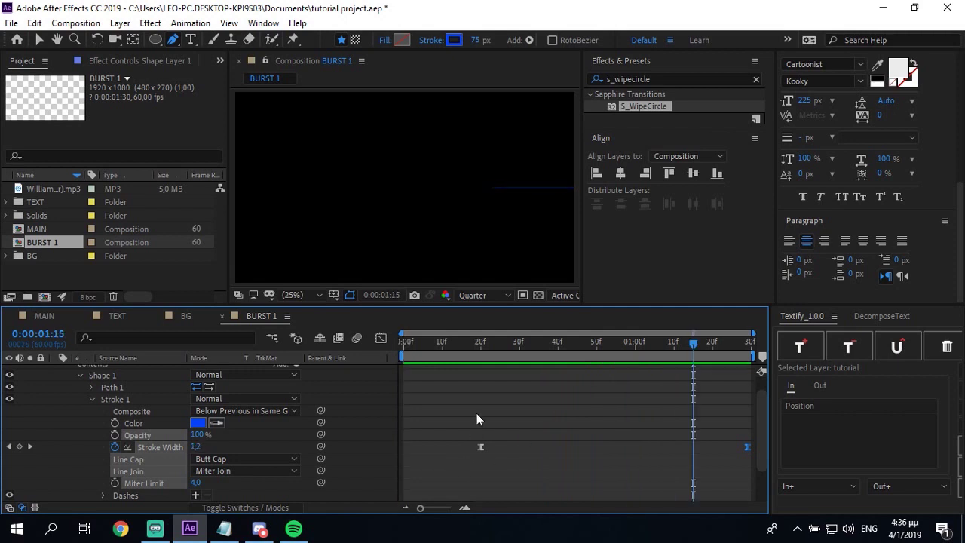
{"action": "left_click", "coordinate": [476, 413]}
{"action": "left_click", "coordinate": [439, 344]}
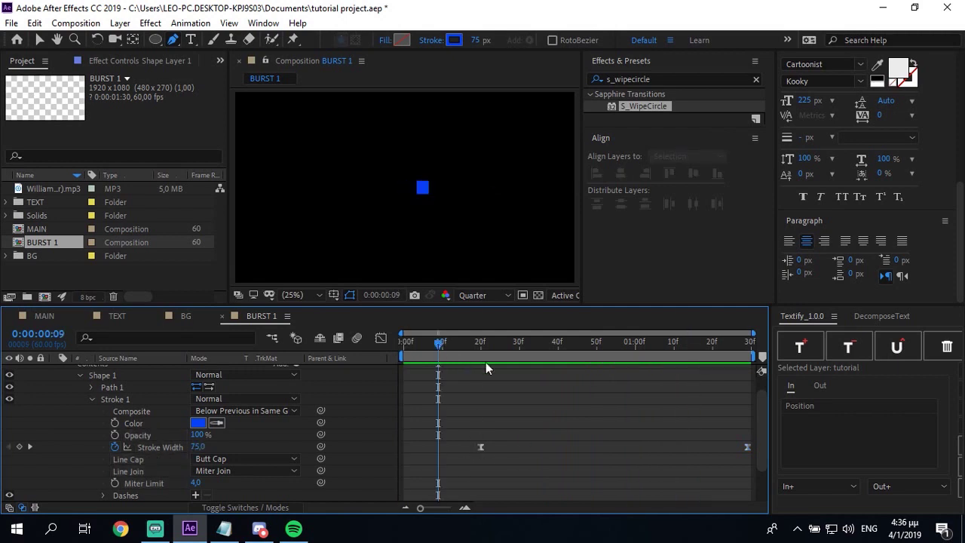
{"action": "key", "text": "Page_Down"}
{"action": "key", "text": "Page_Down"}
{"action": "key", "text": "Page_Down"}
{"action": "key", "text": "Page_Down"}
{"action": "key", "text": "Page_Down"}
{"action": "key", "text": "Page_Down"}
{"action": "left_click_drag", "start_coordinate": [480, 447], "coordinate": [461, 448]}
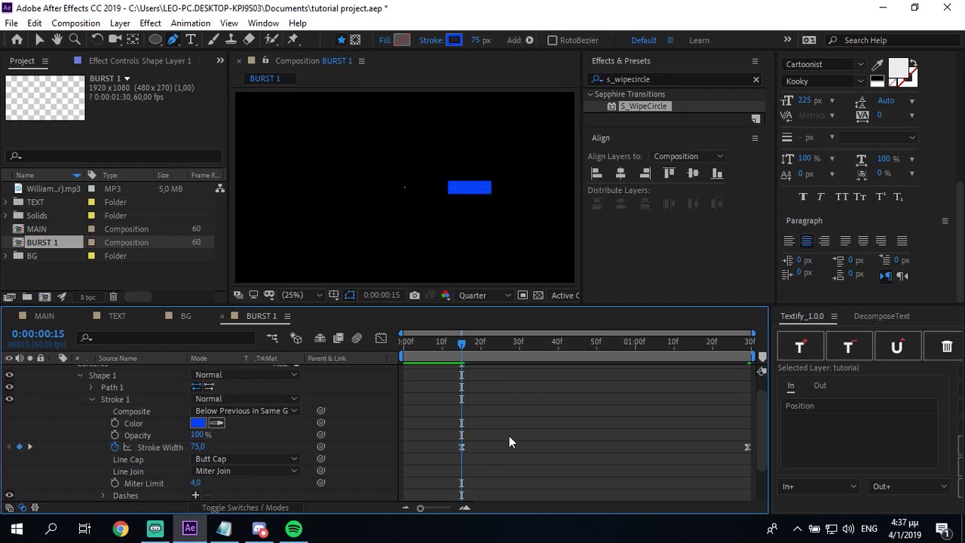
{"action": "scroll", "coordinate": [438, 419], "scroll_direction": "up", "scroll_amount": 1}
Add a Repeater to the shape's contents.
{"action": "left_click", "coordinate": [92, 420]}
{"action": "left_click", "coordinate": [79, 395]}
{"action": "left_click", "coordinate": [296, 383]}
{"action": "left_click", "coordinate": [324, 276]}
Lower the Trim Paths Start value at one second to 35% and preview the burst.
{"action": "left_click", "coordinate": [80, 418]}
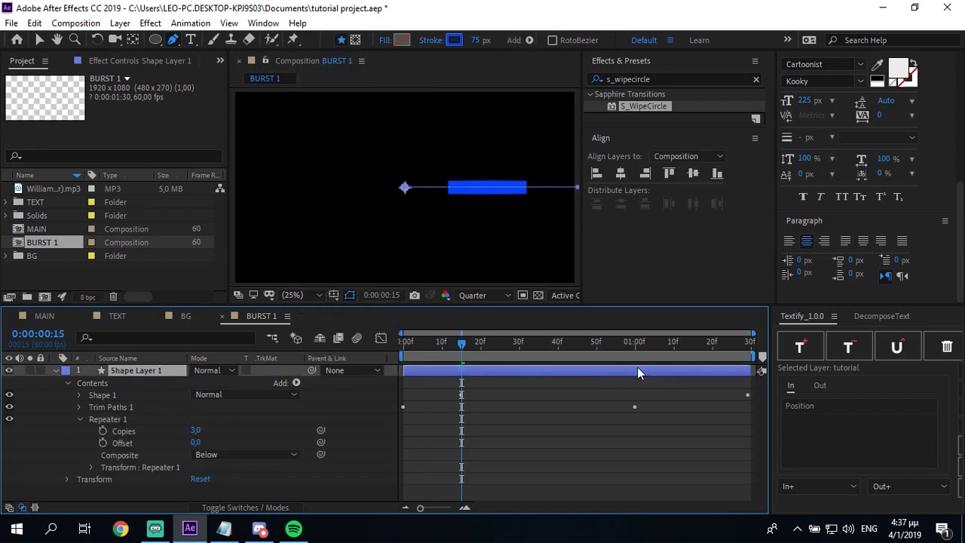
{"action": "key", "text": "u"}
{"action": "key", "text": "k"}
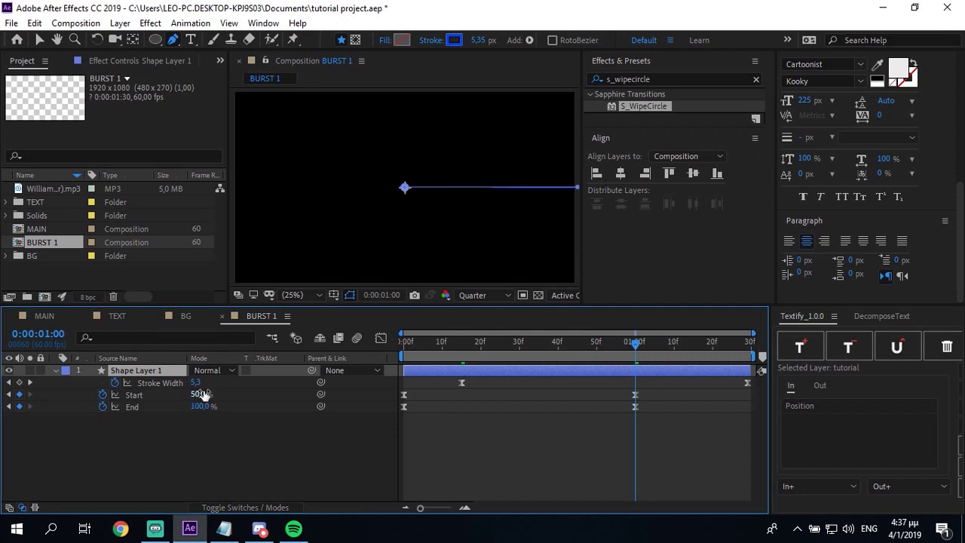
{"action": "left_click", "coordinate": [200, 394]}
{"action": "type", "text": "35"}
{"action": "key", "text": "Return"}
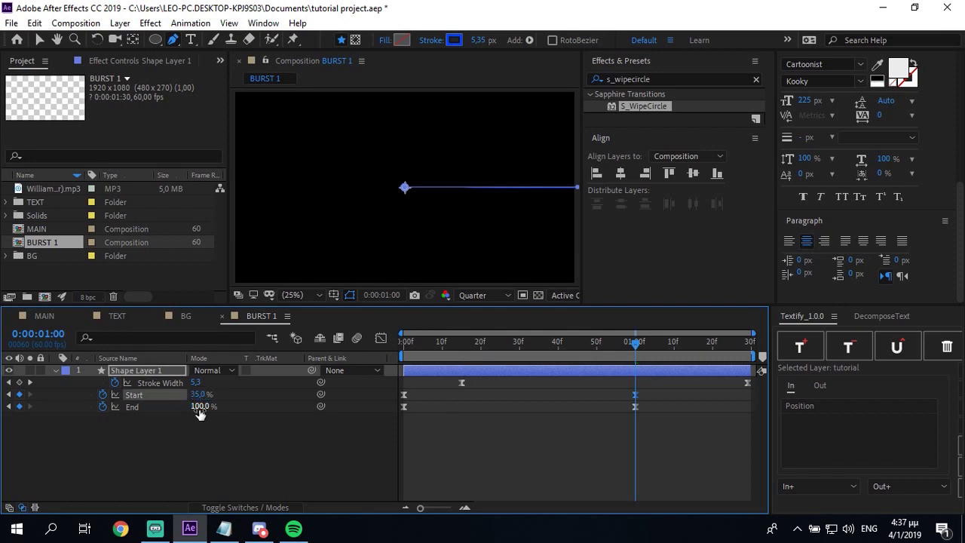
{"action": "key", "text": "space"}
{"action": "key", "text": "space"}
{"action": "mouse_move", "coordinate": [556, 362]}
{"action": "left_mouse_down"}
{"action": "mouse_move", "coordinate": [402, 362]}
{"action": "mouse_move", "coordinate": [570, 351]}
{"action": "left_mouse_up"}
Zero the repeater Position offset and drive its Rotation with the expression 360/copies.
{"action": "key", "text": "space"}
{"action": "key", "text": "Home"}
Set the Repeater to 8 copies.
{"action": "left_click", "coordinate": [54, 372]}
{"action": "left_click", "coordinate": [55, 372]}
{"action": "key", "text": "F2"}
{"action": "left_click", "coordinate": [80, 394]}
{"action": "left_click", "coordinate": [80, 407]}
{"action": "left_click", "coordinate": [78, 407]}
{"action": "left_click", "coordinate": [78, 419]}
{"action": "left_click", "coordinate": [198, 430]}
{"action": "type", "text": "8"}
{"action": "key", "text": "Return"}
{"action": "left_click", "coordinate": [90, 467]}
{"action": "left_click", "coordinate": [200, 447]}
{"action": "type", "text": "0"}
{"action": "key", "text": "Return"}
{"action": "mouse_move", "coordinate": [320, 470]}
{"action": "left_mouse_down"}
{"action": "mouse_move", "coordinate": [130, 380]}
{"action": "mouse_move", "coordinate": [264, 458]}
{"action": "mouse_move", "coordinate": [320, 475]}
{"action": "left_mouse_up"}
{"action": "left_click", "coordinate": [475, 480]}
{"action": "left_click", "coordinate": [540, 482]}
{"action": "type", "text": "360/"}
{"action": "left_click", "coordinate": [518, 435]}
{"action": "scroll", "coordinate": [187, 436], "scroll_direction": "up", "scroll_amount": 2}
{"action": "left_click_drag", "start_coordinate": [443, 352], "coordinate": [346, 374]}
{"action": "key", "text": "space"}
{"action": "key", "text": "space"}
Duplicate Shape Layer 1 and try rotating the copy 180°, then 90°.
{"action": "left_click", "coordinate": [55, 370]}
{"action": "left_click", "coordinate": [142, 369]}
{"action": "key", "text": "ctrl+d"}
{"action": "key", "text": "r"}
{"action": "left_click", "coordinate": [208, 382]}
{"action": "type", "text": "180"}
{"action": "key", "text": "Return"}
{"action": "left_click", "coordinate": [214, 383]}
{"action": "type", "text": "90"}
{"action": "key", "text": "Return"}
Settle the copy's rotation at 22.5° after trying 135° and 45°.
{"action": "left_click", "coordinate": [214, 382]}
{"action": "type", "text": "135"}
{"action": "key", "text": "Return"}
{"action": "left_click", "coordinate": [214, 382]}
{"action": "key", "text": "BackSpace"}
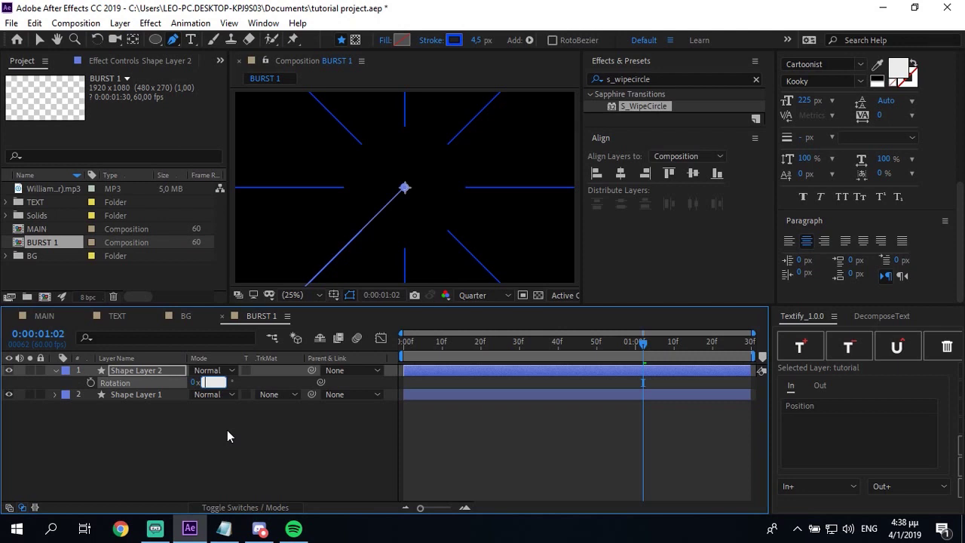
{"action": "type", "text": "45"}
{"action": "key", "text": "Return"}
{"action": "left_click", "coordinate": [213, 382]}
{"action": "type", "text": "22,5"}
{"action": "key", "text": "Return"}
Make the copy's stroke white (FFFFFF), preview, and search Effects & Presets for drop shadow.
{"action": "left_click", "coordinate": [454, 40]}
{"action": "type", "text": "ffffff"}
{"action": "key", "text": "Return"}
{"action": "key", "text": "Home"}
{"action": "key", "text": "space"}
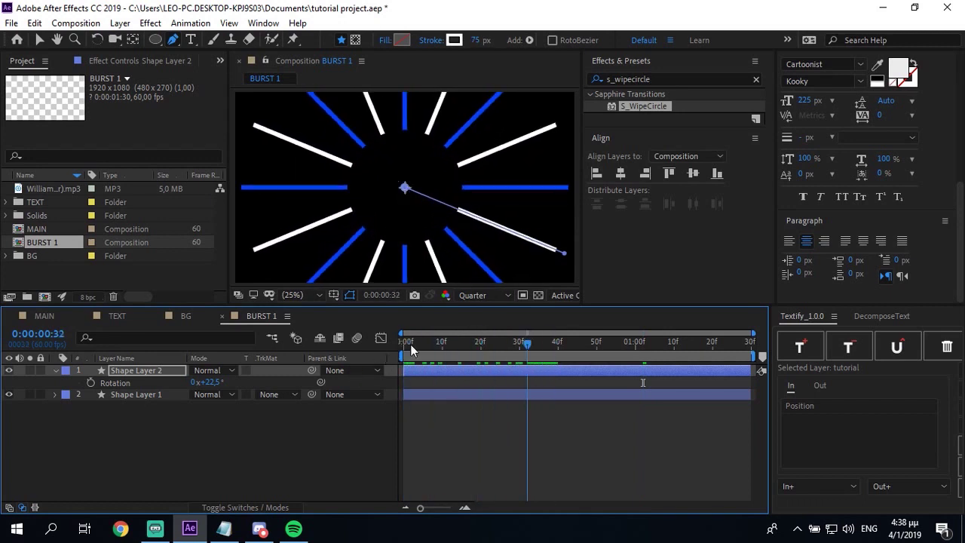
{"action": "left_click", "coordinate": [406, 349]}
{"action": "key", "text": "space"}
{"action": "left_click", "coordinate": [673, 79]}
{"action": "type", "text": "drop shado"}
Apply Drop Shadow to Shape Layer 2 with 40% opacity and a distance of 10.
{"action": "double_click", "coordinate": [641, 106]}
{"action": "left_click", "coordinate": [136, 114]}
{"action": "type", "text": "40"}
{"action": "key", "text": "Return"}
{"action": "left_click", "coordinate": [130, 166]}
{"action": "type", "text": "10"}
{"action": "key", "text": "Return"}
Preview the shadowed burst over the transparency checkerboard.
{"action": "left_click", "coordinate": [141, 406]}
{"action": "left_click", "coordinate": [537, 296]}
{"action": "left_click", "coordinate": [426, 353]}
{"action": "key", "text": "space"}
{"action": "left_click", "coordinate": [537, 295]}
Collapse the shape layers' properties, clear the selection and return the time indicator to the start.
{"action": "left_click", "coordinate": [54, 373]}
{"action": "left_click", "coordinate": [54, 382]}
{"action": "scroll", "coordinate": [63, 403], "scroll_direction": "down", "scroll_amount": 1}
{"action": "left_click", "coordinate": [56, 373]}
{"action": "left_click", "coordinate": [86, 401]}
{"action": "left_click", "coordinate": [123, 385]}
{"action": "left_click", "coordinate": [124, 403]}
{"action": "left_click_drag", "start_coordinate": [462, 356], "coordinate": [328, 352]}
Create a new composition named BURST 2 from the Project panel.
{"action": "left_click", "coordinate": [15, 62]}
{"action": "right_click", "coordinate": [26, 270]}
{"action": "left_click", "coordinate": [69, 278]}
{"action": "type", "text": "BURST 2"}
{"action": "key", "text": "Return"}
Show the proportional grid and place the first Pen point at the composition's centre, fitting the view.
{"action": "left_click", "coordinate": [333, 295]}
{"action": "left_click", "coordinate": [352, 333]}
{"action": "scroll", "coordinate": [407, 196], "scroll_direction": "up", "scroll_amount": 6}
{"action": "key", "text": "g"}
{"action": "left_click", "coordinate": [406, 195]}
{"action": "scroll", "coordinate": [403, 190], "scroll_direction": "down", "scroll_amount": 8}
{"action": "left_click", "coordinate": [302, 288]}
{"action": "left_click", "coordinate": [295, 59]}
Add a second point at the right edge and drag it into a curved arc.
{"action": "left_click", "coordinate": [578, 189]}
{"action": "mouse_move", "coordinate": [579, 193]}
{"action": "left_mouse_down"}
{"action": "mouse_move", "coordinate": [668, 240]}
{"action": "mouse_move", "coordinate": [664, 256]}
{"action": "left_mouse_up"}
{"action": "left_click_drag", "start_coordinate": [666, 256], "coordinate": [666, 256]}
Add Trim Paths to the arc, set End to 0%, and keyframe both End and Start.
{"action": "left_click", "coordinate": [527, 40]}
{"action": "left_click", "coordinate": [573, 276]}
{"action": "left_click", "coordinate": [92, 419]}
{"action": "left_click", "coordinate": [201, 443]}
{"action": "type", "text": "0"}
{"action": "key", "text": "Return"}
{"action": "left_click", "coordinate": [115, 443]}
{"action": "left_click", "coordinate": [115, 431]}
At one second, set Trim Paths End to 100% and Start to 50%.
{"action": "key", "text": "shift+Page_Down"}
{"action": "key", "text": "shift+Page_Down"}
{"action": "key", "text": "shift+Page_Down"}
{"action": "key", "text": "shift+Page_Down"}
{"action": "key", "text": "shift+Page_Down"}
{"action": "key", "text": "shift+Page_Down"}
{"action": "left_click_drag", "start_coordinate": [198, 443], "coordinate": [236, 442]}
{"action": "left_click", "coordinate": [199, 431]}
{"action": "key", "text": "Return"}
{"action": "left_click", "coordinate": [91, 419]}
{"action": "left_click", "coordinate": [70, 407]}
Keyframe Stroke Width at 75 on frame 15, falling to 0 at the composition's end.
{"action": "left_click", "coordinate": [92, 431]}
{"action": "left_click", "coordinate": [457, 344]}
{"action": "key", "text": "Page_Down"}
{"action": "left_click", "coordinate": [114, 448]}
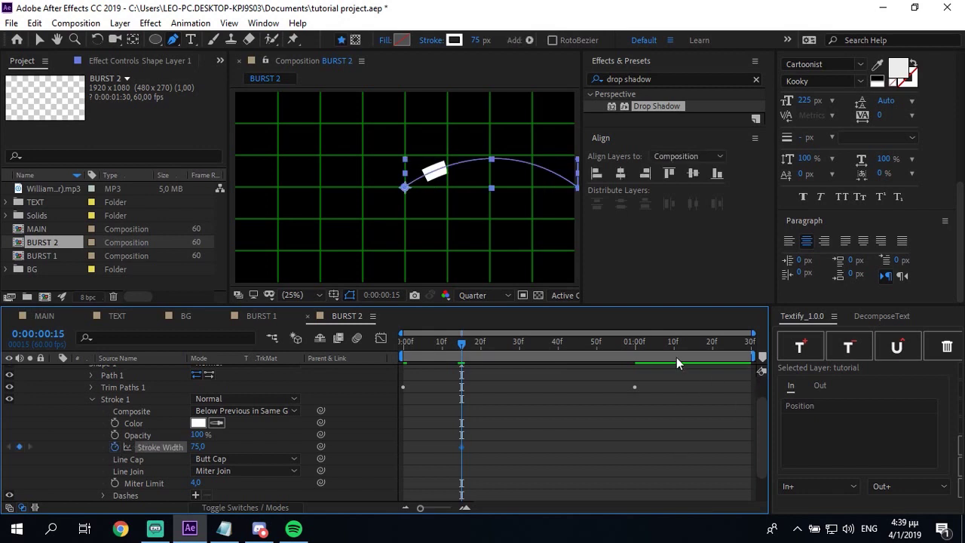
{"action": "key", "text": "End"}
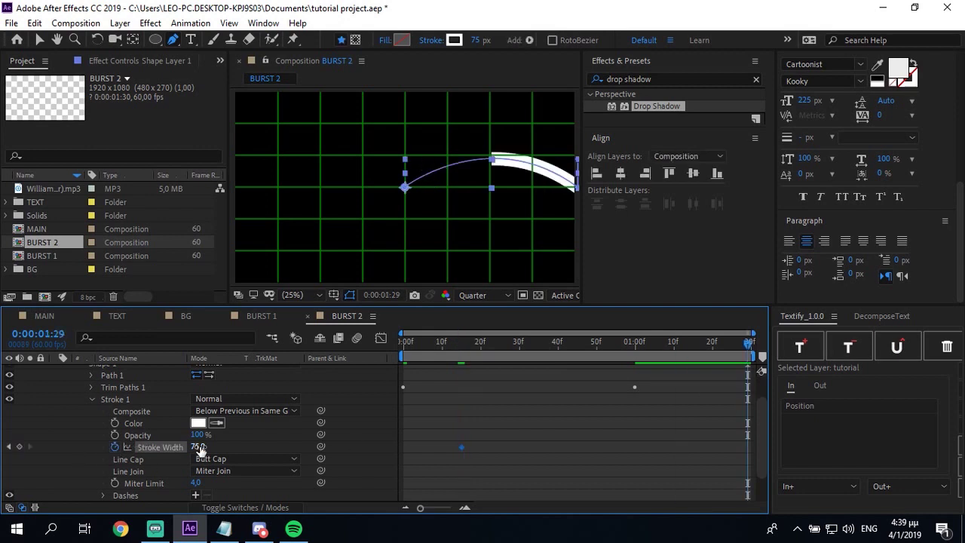
{"action": "left_click_drag", "start_coordinate": [199, 447], "coordinate": [180, 475]}
Show only animated properties and select the Trim Paths Start and End keyframes.
{"action": "left_click_drag", "start_coordinate": [430, 448], "coordinate": [756, 501]}
{"action": "scroll", "coordinate": [636, 407], "scroll_direction": "up", "scroll_amount": 2}
{"action": "left_click", "coordinate": [602, 370]}
{"action": "key", "text": "u"}
{"action": "left_click_drag", "start_coordinate": [744, 435], "coordinate": [308, 365]}
Give the selected keyframes a sharp ease-out in the Graph Editor.
{"action": "left_click", "coordinate": [380, 338]}
{"action": "key", "text": "grave"}
{"action": "left_click", "coordinate": [638, 493]}
{"action": "left_click_drag", "start_coordinate": [483, 431], "coordinate": [883, 276]}
{"action": "left_click_drag", "start_coordinate": [865, 334], "coordinate": [579, 336]}
{"action": "left_click", "coordinate": [381, 82]}
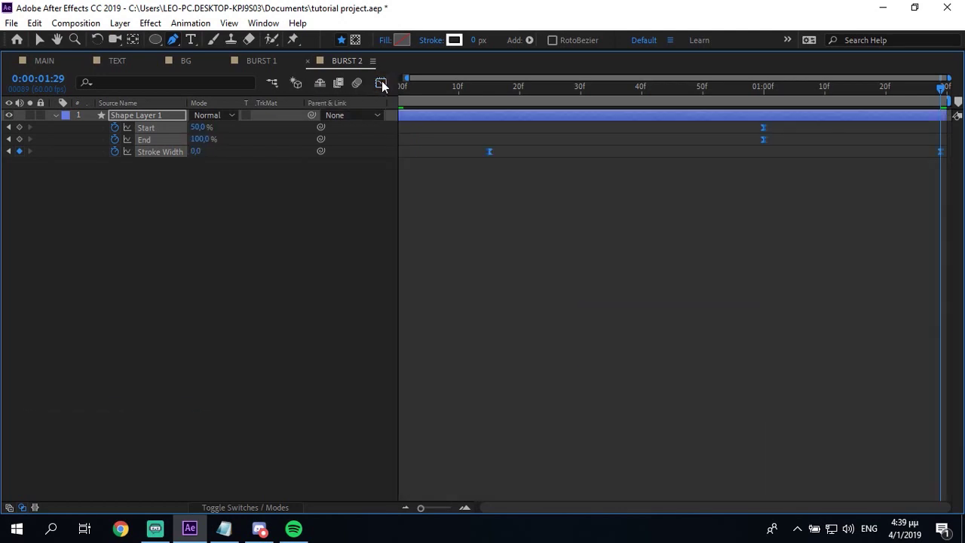
{"action": "key", "text": "grave"}
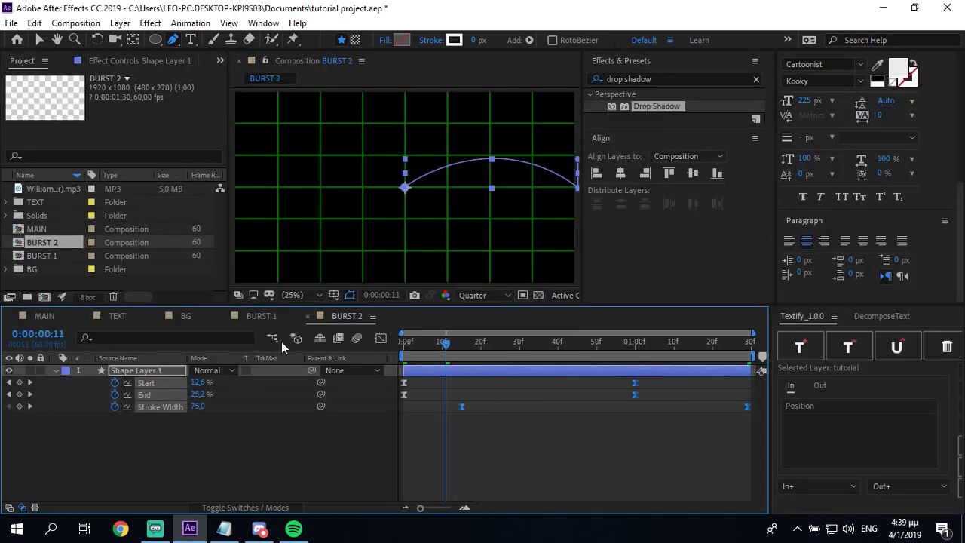
Preview the arc animation from the start of the composition.
{"action": "key", "text": "Home"}
{"action": "key", "text": "space"}
{"action": "key", "text": "space"}
{"action": "left_click", "coordinate": [589, 454]}
{"action": "left_click", "coordinate": [55, 371]}
Add a Repeater to Shape Layer 1's contents and set it to 12 copies.
{"action": "left_click", "coordinate": [78, 395]}
{"action": "left_click", "coordinate": [96, 396]}
{"action": "left_click", "coordinate": [297, 383]}
{"action": "left_click", "coordinate": [331, 305]}
{"action": "key", "text": "Delete"}
{"action": "left_click", "coordinate": [296, 383]}
{"action": "left_click", "coordinate": [342, 274]}
{"action": "left_click", "coordinate": [80, 408]}
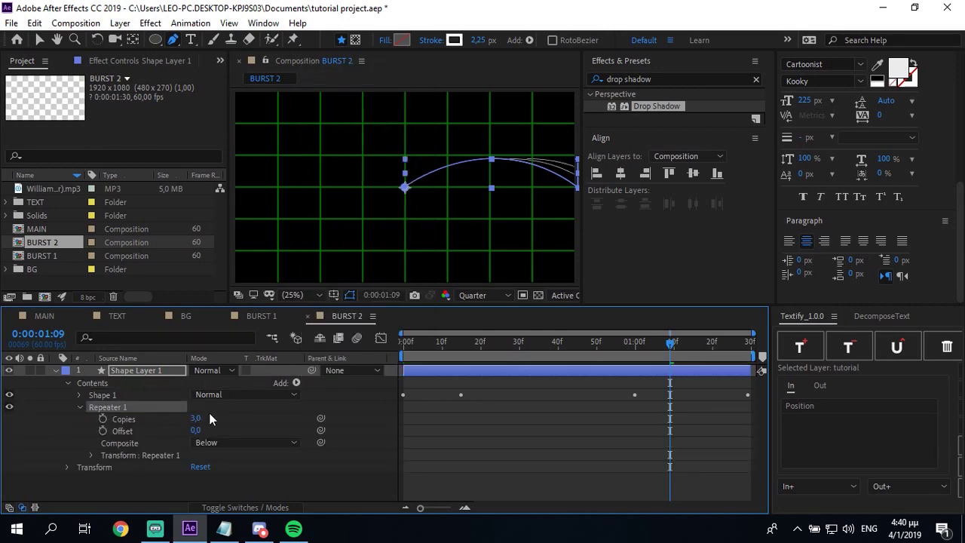
{"action": "left_click", "coordinate": [198, 418]}
{"action": "type", "text": "12"}
{"action": "key", "text": "Return"}
Link the repeater's Rotation to Copies with a 360/ expression.
{"action": "left_click", "coordinate": [91, 455]}
{"action": "scroll", "coordinate": [227, 456], "scroll_direction": "down", "scroll_amount": 1}
{"action": "left_click_drag", "start_coordinate": [323, 470], "coordinate": [137, 383]}
{"action": "left_click", "coordinate": [449, 483]}
{"action": "left_click", "coordinate": [448, 482]}
{"action": "type", "text": "360/content(\"Repeater 1\").copies"}
Set the repeater's Position x to 0 and collapse the layer's properties.
{"action": "left_click", "coordinate": [196, 446]}
{"action": "type", "text": "00"}
{"action": "key", "text": "Return"}
{"action": "scroll", "coordinate": [420, 377], "scroll_direction": "up", "scroll_amount": 2}
{"action": "key", "text": "F2"}
{"action": "left_click", "coordinate": [60, 371]}
{"action": "left_click", "coordinate": [121, 374]}
Duplicate the arc layer and rotate the copy 15°.
{"action": "key", "text": "ctrl+d"}
{"action": "key", "text": "r"}
{"action": "left_click", "coordinate": [214, 383]}
{"action": "type", "text": "15"}
{"action": "key", "text": "Return"}
Change the copy's stroke colour to blue 0042FF.
{"action": "left_click", "coordinate": [224, 529]}
{"action": "left_click", "coordinate": [657, 30]}
{"action": "left_click", "coordinate": [454, 40]}
{"action": "type", "text": "0042FF"}
{"action": "key", "text": "Return"}
Hide the grid and paste BURST 1's Drop Shadow onto BURST 2's Shape Layer 2.
{"action": "left_click", "coordinate": [333, 295]}
{"action": "left_click", "coordinate": [362, 323]}
{"action": "left_click", "coordinate": [264, 315]}
{"action": "left_click", "coordinate": [172, 369]}
{"action": "left_click", "coordinate": [139, 61]}
{"action": "left_click", "coordinate": [69, 92]}
{"action": "left_click", "coordinate": [347, 315]}
{"action": "left_click", "coordinate": [169, 370]}
{"action": "key", "text": "ctrl+v"}
{"action": "key", "text": "ctrl+v"}
{"action": "key", "text": "Delete"}
Preview the burst from the first frame and save the project.
{"action": "left_click", "coordinate": [157, 407]}
{"action": "key", "text": "Home"}
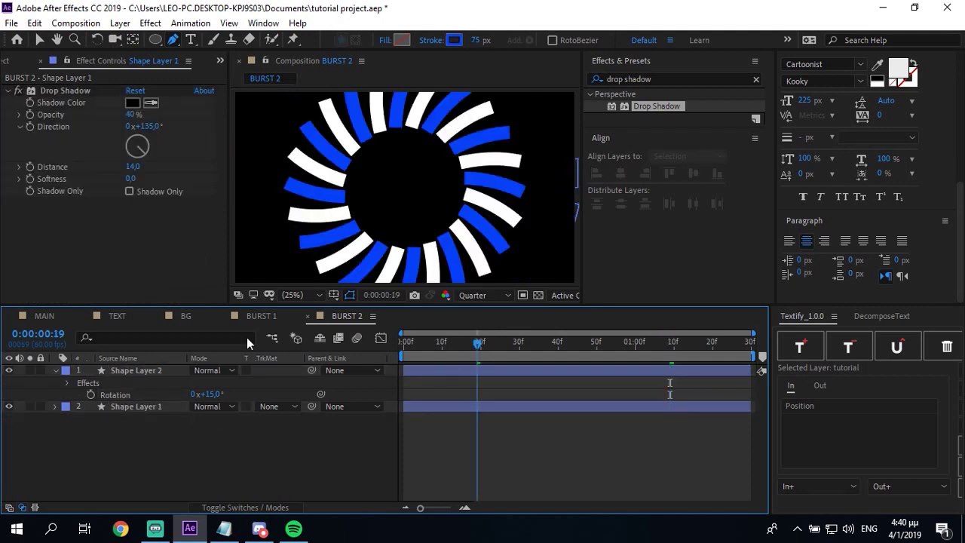
{"action": "key", "text": "space"}
{"action": "left_click", "coordinate": [538, 295]}
{"action": "left_click", "coordinate": [412, 339]}
{"action": "key", "text": "Home"}
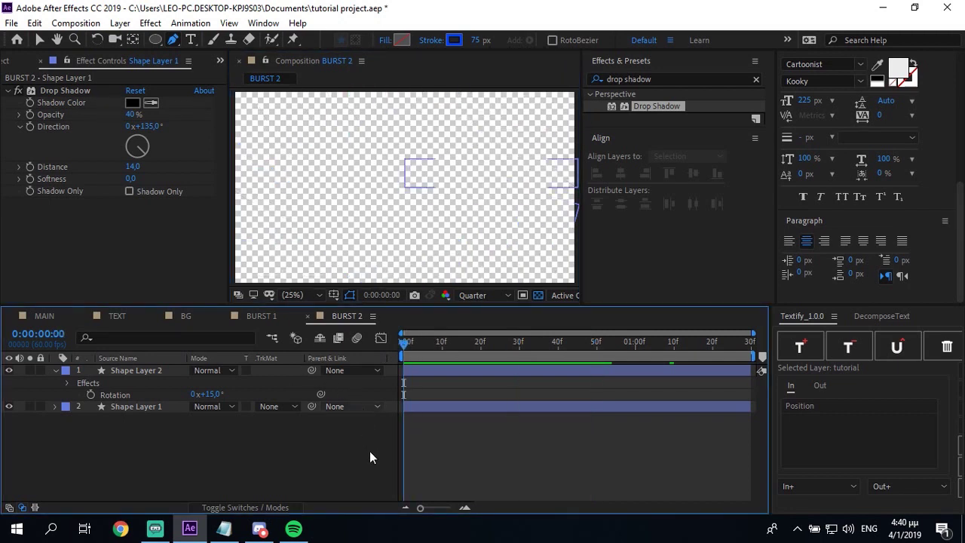
{"action": "key", "text": "ctrl+s"}
{"action": "key", "text": "space"}
{"action": "key", "text": "space"}
Stop the preview and create a new composition named 'BURST 3'.
{"action": "left_click", "coordinate": [4, 61]}
{"action": "right_click", "coordinate": [39, 285]}
{"action": "left_click", "coordinate": [74, 292]}
{"action": "type", "text": "BU"}
{"action": "left_click", "coordinate": [576, 428]}
{"action": "type", "text": "RST 3"}
{"action": "left_click", "coordinate": [570, 419]}
Show the viewer grid and draw a curved arc path starting at the centre.
{"action": "left_click", "coordinate": [333, 294]}
{"action": "left_click", "coordinate": [354, 344]}
{"action": "scroll", "coordinate": [409, 187], "scroll_direction": "up", "scroll_amount": 4}
{"action": "scroll", "coordinate": [408, 190], "scroll_direction": "up", "scroll_amount": 2}
{"action": "left_click", "coordinate": [407, 197]}
{"action": "scroll", "coordinate": [460, 194], "scroll_direction": "down", "scroll_amount": 6}
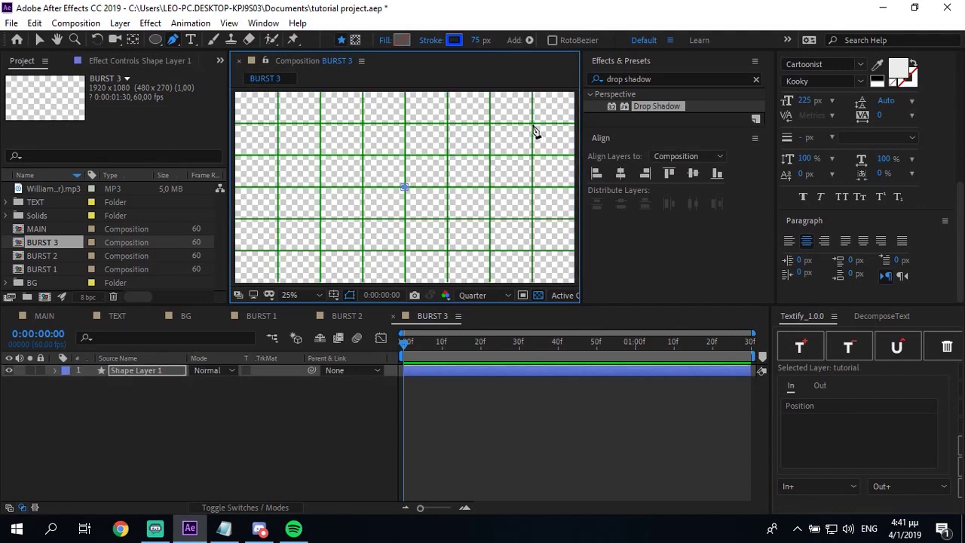
{"action": "mouse_move", "coordinate": [532, 125]}
{"action": "left_mouse_down"}
{"action": "mouse_move", "coordinate": [588, 119]}
{"action": "mouse_move", "coordinate": [623, 132]}
{"action": "mouse_move", "coordinate": [615, 129]}
{"action": "left_mouse_up"}
Add Trim Paths to the arc and keyframe its End at 0%.
{"action": "left_click", "coordinate": [155, 372]}
{"action": "left_click", "coordinate": [56, 370]}
{"action": "left_click", "coordinate": [296, 382]}
{"action": "left_click", "coordinate": [346, 305]}
{"action": "left_click", "coordinate": [78, 408]}
{"action": "left_click", "coordinate": [102, 430]}
{"action": "left_click_drag", "start_coordinate": [200, 431], "coordinate": [69, 430]}
Keyframe Trim Paths Start, setting it to 50% at one second.
{"action": "left_click", "coordinate": [204, 407]}
{"action": "left_click", "coordinate": [103, 420]}
{"action": "left_click", "coordinate": [635, 343]}
{"action": "left_click", "coordinate": [198, 418]}
{"action": "type", "text": "50"}
{"action": "key", "text": "Return"}
Reveal Stroke 1 and set a Stroke Width keyframe of 75 px at 0:00:00:15.
{"action": "left_click", "coordinate": [80, 407]}
{"action": "left_click", "coordinate": [78, 395]}
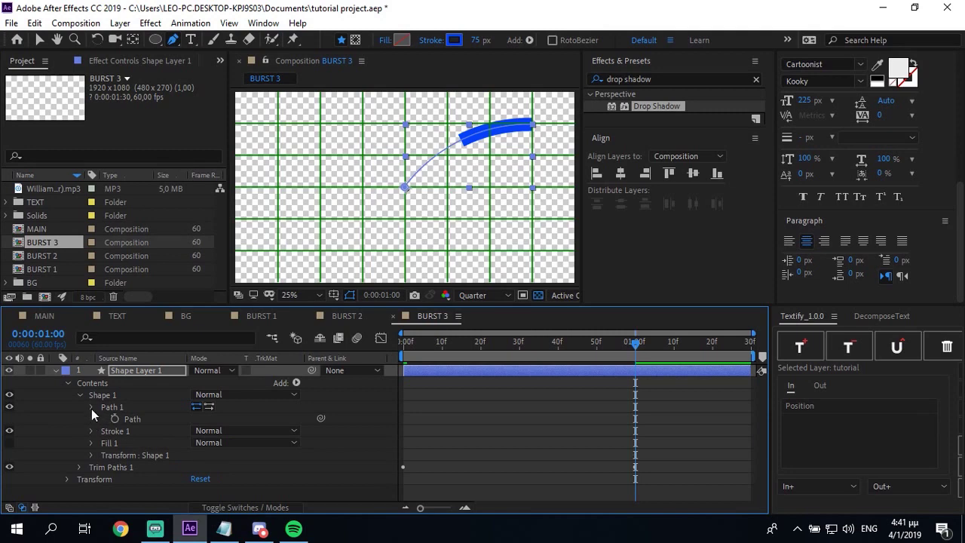
{"action": "left_click", "coordinate": [90, 418]}
{"action": "left_click", "coordinate": [460, 348]}
{"action": "left_click", "coordinate": [114, 447]}
Select all of Shape Layer 1's stroke and trim keyframes and ease them in the Graph Editor.
{"action": "key", "text": "space"}
{"action": "left_click_drag", "start_coordinate": [196, 447], "coordinate": [136, 447]}
{"action": "scroll", "coordinate": [494, 380], "scroll_direction": "up", "scroll_amount": 1}
{"action": "key", "text": "u"}
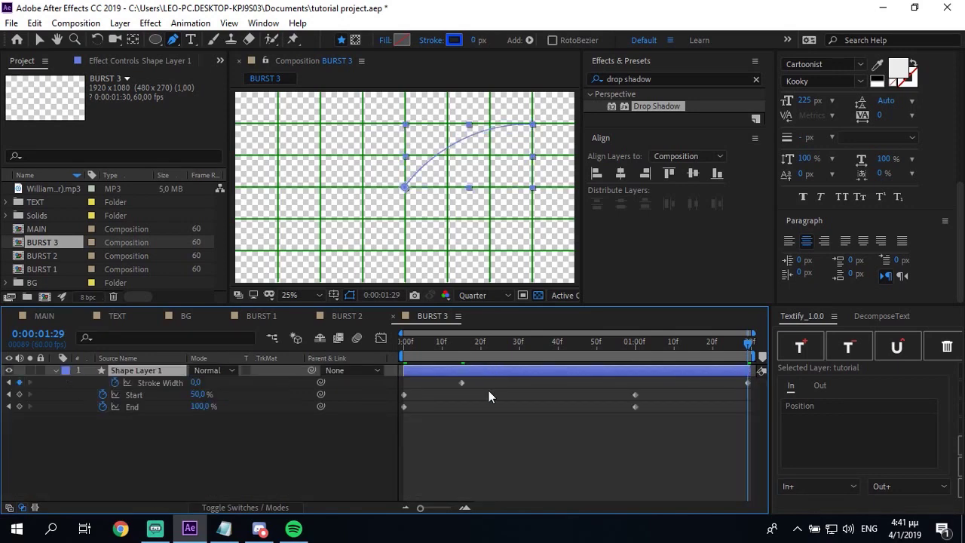
{"action": "mouse_move", "coordinate": [755, 428]}
{"action": "left_mouse_down"}
{"action": "mouse_move", "coordinate": [632, 365]}
{"action": "mouse_move", "coordinate": [368, 364]}
{"action": "left_mouse_up"}
{"action": "left_click", "coordinate": [381, 338]}
{"action": "mouse_move", "coordinate": [468, 473]}
{"action": "left_mouse_down"}
{"action": "mouse_move", "coordinate": [750, 426]}
{"action": "mouse_move", "coordinate": [726, 442]}
{"action": "mouse_move", "coordinate": [517, 457]}
{"action": "mouse_move", "coordinate": [523, 433]}
{"action": "mouse_move", "coordinate": [526, 441]}
{"action": "left_mouse_up"}
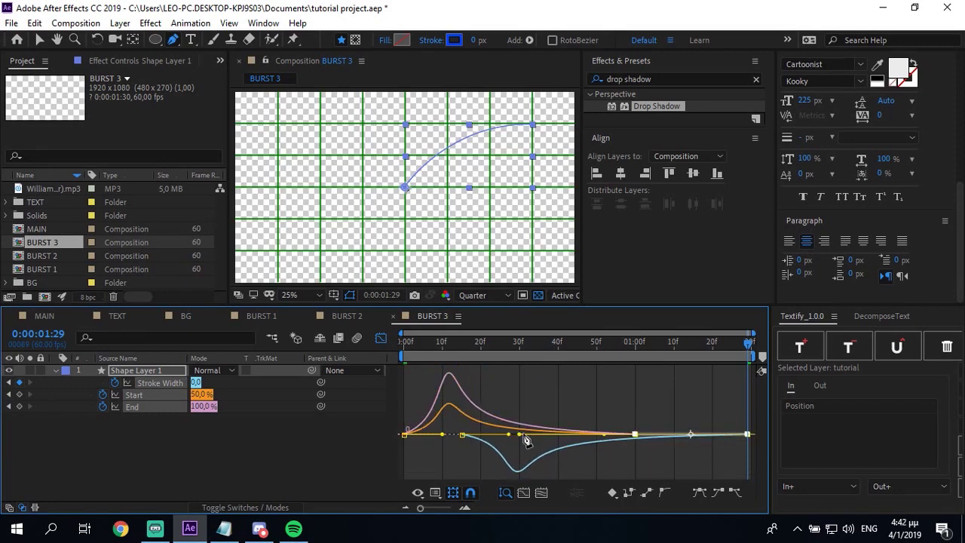
{"action": "left_click", "coordinate": [381, 338]}
Preview the eased stroke animation from the start, then hide the grid.
{"action": "key", "text": "Home"}
{"action": "key", "text": "space"}
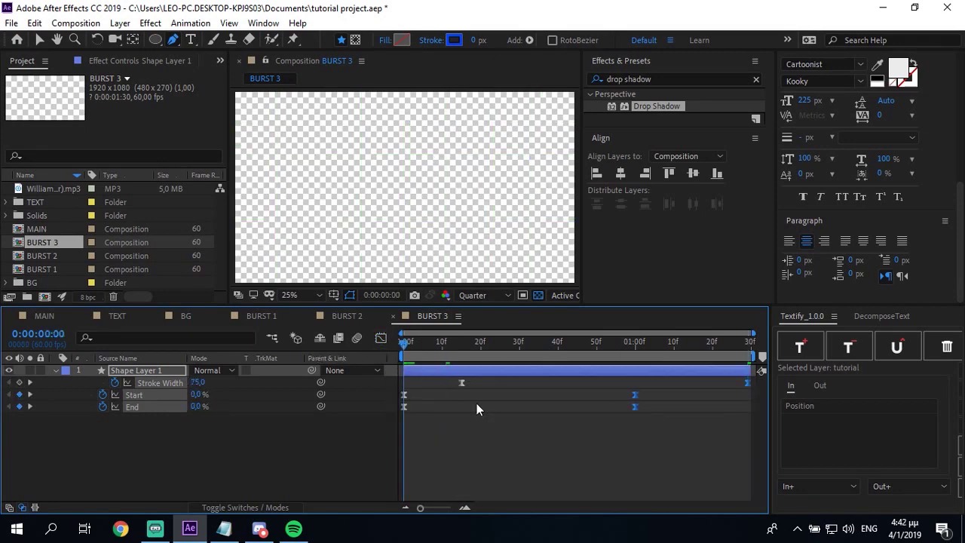
{"action": "key", "text": "space"}
{"action": "key", "text": "u"}
{"action": "key", "text": "ctrl+apostrophe"}
{"action": "left_click", "coordinate": [243, 414]}
Add a Repeater to Shape Layer 1 and begin editing its Copies value.
{"action": "left_click", "coordinate": [55, 370]}
{"action": "left_click", "coordinate": [78, 395]}
{"action": "left_click", "coordinate": [80, 406]}
{"action": "left_click", "coordinate": [123, 372]}
{"action": "left_click", "coordinate": [296, 382]}
{"action": "left_click", "coordinate": [353, 273]}
{"action": "left_click", "coordinate": [79, 420]}
{"action": "left_click", "coordinate": [196, 431]}
Set the Repeater to 12 copies with a 0 position offset.
{"action": "type", "text": "12"}
{"action": "key", "text": "Return"}
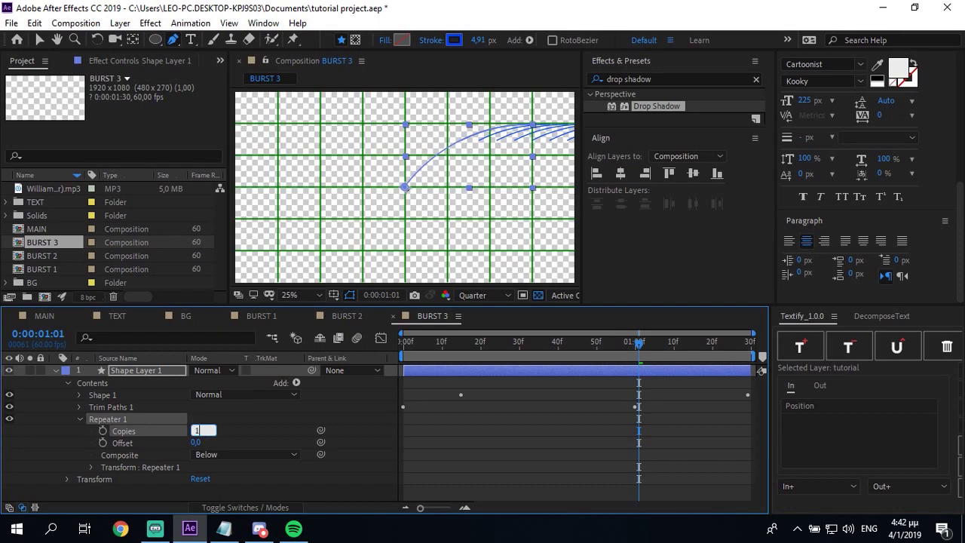
{"action": "left_click", "coordinate": [91, 467]}
{"action": "left_click", "coordinate": [203, 447]}
{"action": "type", "text": "0"}
{"action": "key", "text": "Return"}
Link the Repeater rotation to Copies with a 360/ expression, fanning the arcs into a circle.
{"action": "mouse_move", "coordinate": [320, 470]}
{"action": "left_mouse_down"}
{"action": "mouse_move", "coordinate": [116, 392]}
{"action": "mouse_move", "coordinate": [129, 427]}
{"action": "mouse_move", "coordinate": [124, 387]}
{"action": "left_mouse_up"}
{"action": "left_click", "coordinate": [101, 470]}
{"action": "left_click", "coordinate": [443, 486]}
{"action": "type", "text": "360/"}
{"action": "left_click", "coordinate": [559, 446]}
{"action": "scroll", "coordinate": [542, 421], "scroll_direction": "up", "scroll_amount": 2}
{"action": "scroll", "coordinate": [543, 416], "scroll_direction": "down", "scroll_amount": 2}
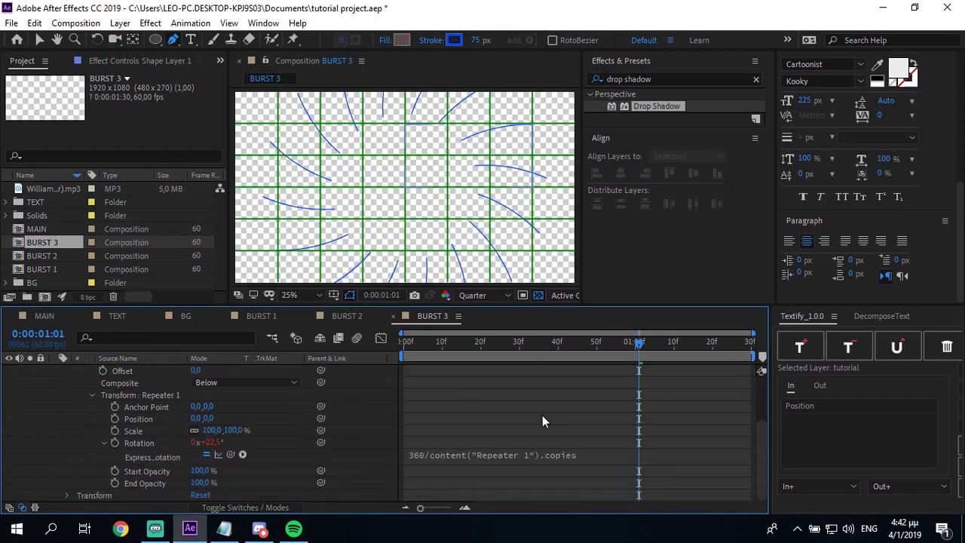
{"action": "scroll", "coordinate": [542, 421], "scroll_direction": "up", "scroll_amount": 2}
Duplicate Shape Layer 1 and rotate the copy by 360/32 (11,3°).
{"action": "left_click", "coordinate": [55, 369]}
{"action": "left_click", "coordinate": [125, 367]}
{"action": "key", "text": "ctrl+d"}
{"action": "key", "text": "r"}
{"action": "left_click", "coordinate": [207, 382]}
{"action": "type", "text": "360/16"}
{"action": "key", "text": "Return"}
{"action": "type", "text": "360/32"}
{"action": "key", "text": "Return"}
Give the duplicate a white #ffffff stroke and turn off the proportional grid.
{"action": "left_click", "coordinate": [454, 40]}
{"action": "type", "text": "ffffff"}
{"action": "key", "text": "Return"}
{"action": "left_click", "coordinate": [536, 295]}
{"action": "left_click", "coordinate": [350, 295]}
{"action": "left_click", "coordinate": [361, 331]}
{"action": "left_click", "coordinate": [352, 432]}
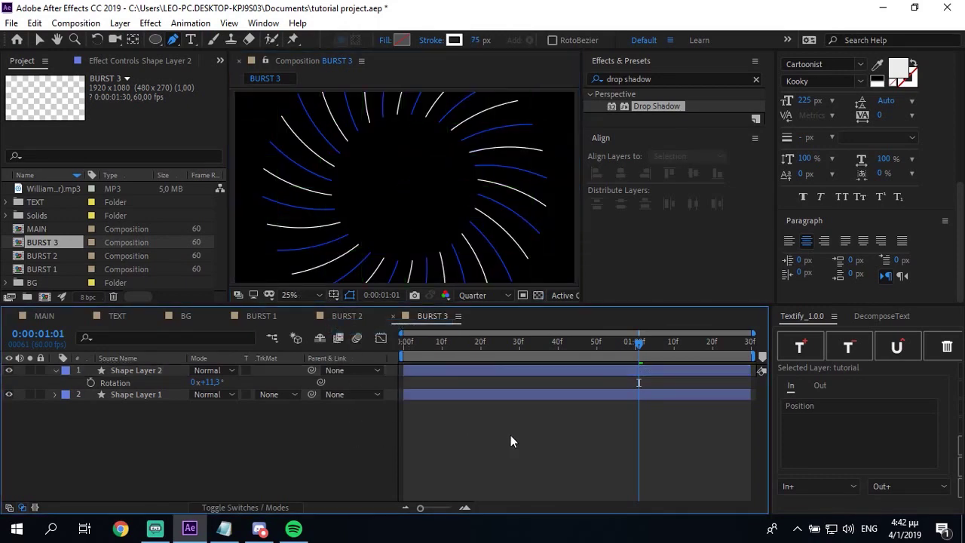
Copy the Drop Shadow from BURST 2's Shape Layer 2 and paste it onto both BURST 3 shape layers.
{"action": "key", "text": "Home"}
{"action": "key", "text": "space"}
{"action": "left_click", "coordinate": [345, 315]}
{"action": "left_click", "coordinate": [132, 63]}
{"action": "left_click", "coordinate": [21, 62]}
{"action": "left_click", "coordinate": [139, 371]}
{"action": "left_click", "coordinate": [114, 61]}
{"action": "left_click", "coordinate": [432, 316]}
{"action": "left_click", "coordinate": [173, 371]}
{"action": "key", "text": "ctrl+alt+shift+e"}
{"action": "left_click", "coordinate": [165, 406]}
{"action": "key", "text": "ctrl+alt+shift+e"}
Move both shape layers' Stroke Width keyframes to 10f.
{"action": "key", "text": "Home"}
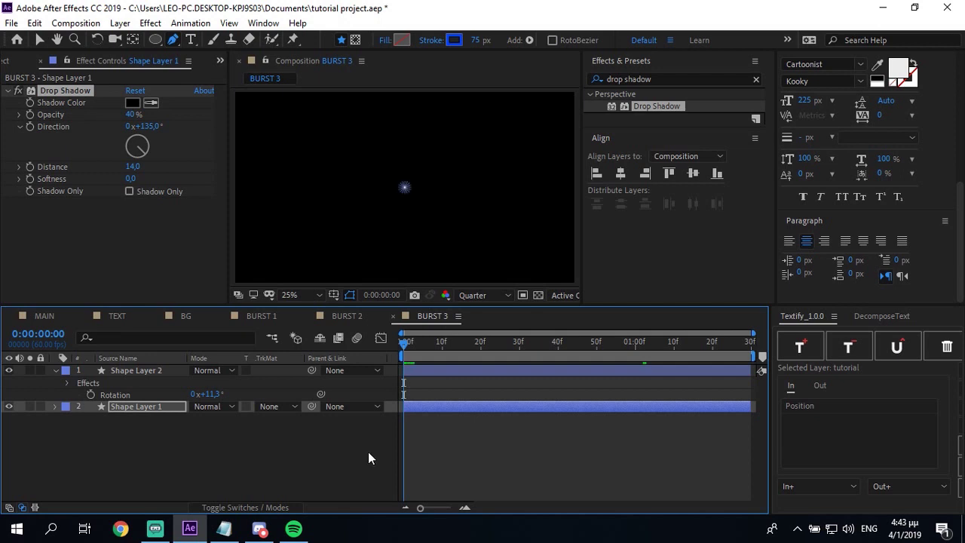
{"action": "key", "text": "space"}
Collapse both shape layers and preview the burst again.
{"action": "key", "text": "space"}
{"action": "left_click", "coordinate": [136, 370]}
{"action": "key", "text": "u"}
{"action": "left_click", "coordinate": [443, 352]}
{"action": "left_click_drag", "start_coordinate": [460, 383], "coordinate": [443, 383]}
{"action": "left_click", "coordinate": [481, 418]}
{"action": "key", "text": "u"}
{"action": "left_click_drag", "start_coordinate": [462, 431], "coordinate": [448, 432]}
{"action": "left_click", "coordinate": [56, 370]}
{"action": "left_click", "coordinate": [55, 382]}
{"action": "key", "text": "space"}
{"action": "key", "text": "Home"}
{"action": "key", "text": "space"}
Inspect Shape Layer 2's 10f Stroke Width keyframe in the speed graph.
{"action": "left_click", "coordinate": [153, 372]}
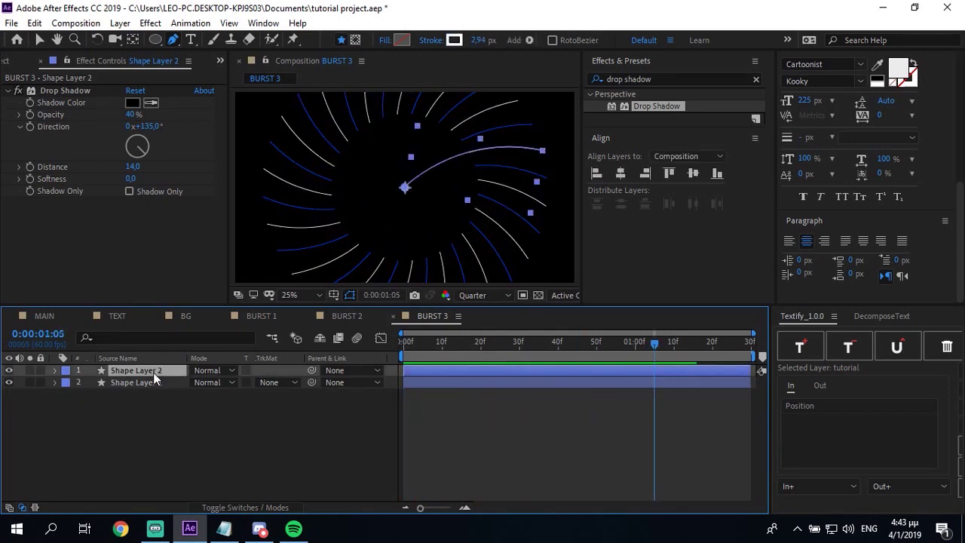
{"action": "key", "text": "u"}
{"action": "left_click", "coordinate": [443, 382]}
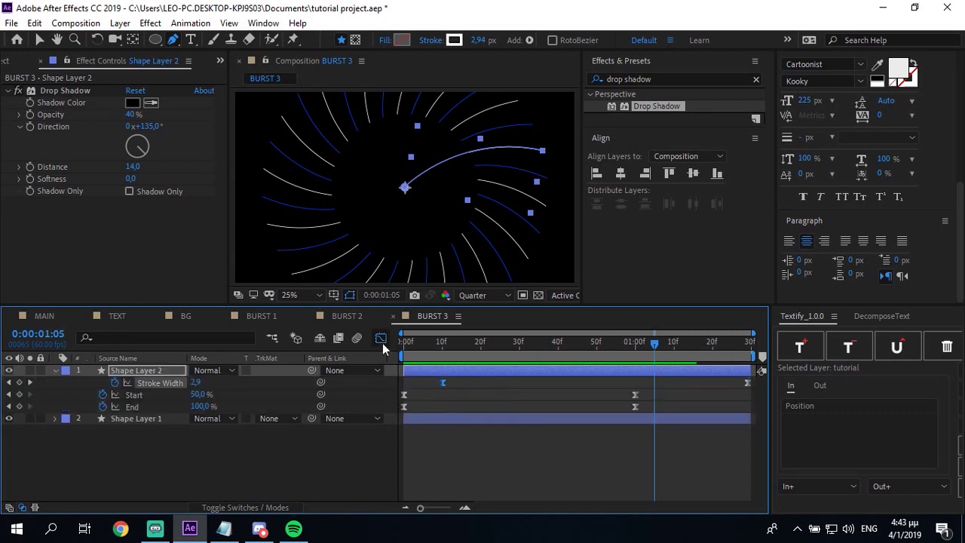
{"action": "left_click", "coordinate": [380, 338]}
{"action": "left_click_drag", "start_coordinate": [483, 352], "coordinate": [443, 352]}
{"action": "left_click", "coordinate": [381, 338]}
Lengthen the easing influence on both layers' Stroke Width keyframes in the speed graph.
{"action": "left_click", "coordinate": [156, 415]}
{"action": "key", "text": "u"}
{"action": "left_click_drag", "start_coordinate": [432, 430], "coordinate": [743, 425]}
{"action": "left_click_drag", "start_coordinate": [419, 383], "coordinate": [752, 386]}
{"action": "left_click", "coordinate": [380, 338]}
{"action": "left_click", "coordinate": [451, 386]}
{"action": "left_click_drag", "start_coordinate": [492, 375], "coordinate": [458, 371]}
{"action": "left_click", "coordinate": [381, 338]}
Preview the burst, collapse both layers and return to the MAIN composition.
{"action": "key", "text": "space"}
{"action": "left_click", "coordinate": [501, 392]}
{"action": "left_click", "coordinate": [56, 370]}
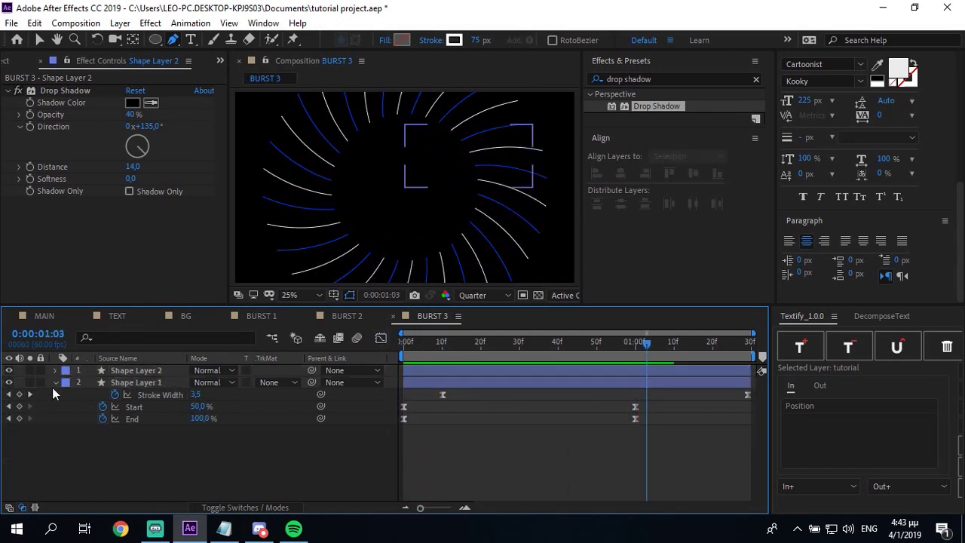
{"action": "left_click", "coordinate": [54, 382]}
{"action": "left_click", "coordinate": [43, 315]}
{"action": "left_click", "coordinate": [22, 61]}
Place BURST 1 in MAIN starting near 7.5 seconds, and BURST 2 just before the next beat.
{"action": "left_click_drag", "start_coordinate": [54, 269], "coordinate": [140, 390]}
{"action": "left_click_drag", "start_coordinate": [412, 395], "coordinate": [610, 410]}
{"action": "left_click_drag", "start_coordinate": [604, 517], "coordinate": [661, 511]}
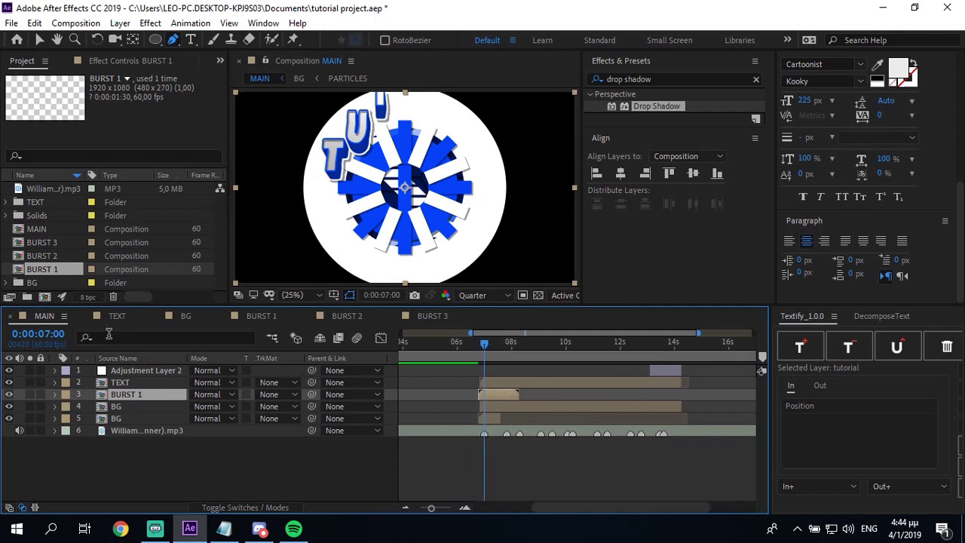
{"action": "left_click_drag", "start_coordinate": [64, 261], "coordinate": [445, 394]}
{"action": "left_click_drag", "start_coordinate": [500, 357], "coordinate": [543, 395]}
{"action": "key", "text": "alt+shift+Page_Up"}
Add BURST 3 on the following beat, shifted slightly earlier, and preview the bursts.
{"action": "left_click", "coordinate": [519, 360]}
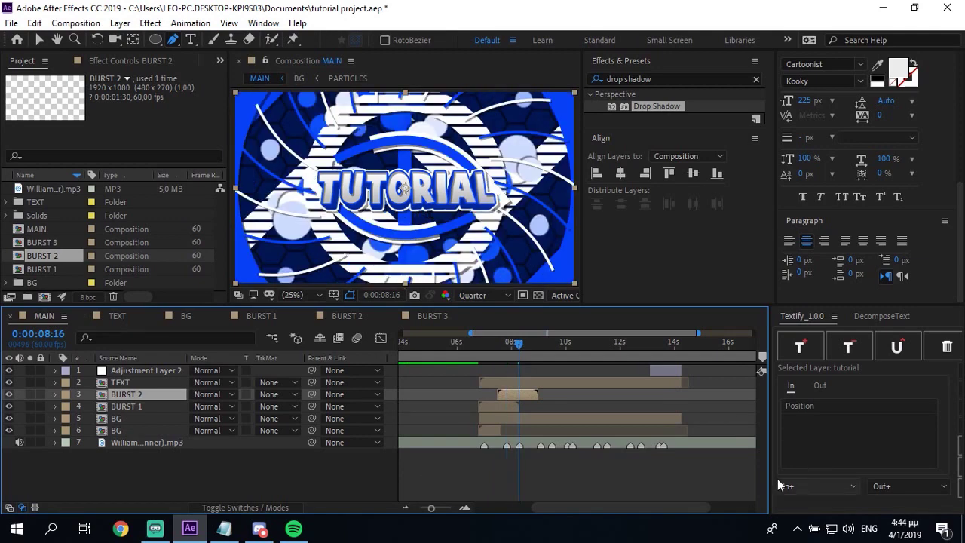
{"action": "left_click", "coordinate": [49, 242]}
{"action": "key", "text": "ctrl+slash"}
{"action": "left_click_drag", "start_coordinate": [527, 394], "coordinate": [518, 370]}
{"action": "key", "text": "space"}
Add another BURST 1 nudged earlier, then start a BURST 2 copy on the next beat.
{"action": "left_click_drag", "start_coordinate": [40, 270], "coordinate": [540, 414]}
{"action": "key", "text": "alt+shift+Page_Up"}
{"action": "key", "text": "alt+shift+Page_Up"}
{"action": "left_click_drag", "start_coordinate": [546, 354], "coordinate": [555, 355]}
{"action": "left_click", "coordinate": [502, 405]}
{"action": "key", "text": "ctrl+d"}
{"action": "key", "text": "["}
{"action": "key", "text": "alt+shift+Page_Up"}
{"action": "key", "text": "alt+shift+Page_Up"}
Duplicate BURST 3 and BURST 1 onto the next two beats, each nudged slightly earlier.
{"action": "left_click", "coordinate": [567, 358]}
{"action": "left_click", "coordinate": [528, 392]}
{"action": "key", "text": "ctrl+d"}
{"action": "key", "text": "["}
{"action": "key", "text": "alt+shift+Page_Up"}
{"action": "key", "text": "alt+shift+Page_Up"}
{"action": "left_click", "coordinate": [576, 345]}
{"action": "left_click", "coordinate": [567, 438]}
{"action": "key", "text": "ctrl+d"}
{"action": "key", "text": "["}
{"action": "key", "text": "alt+shift+Page_Up"}
Add BURST 2 and BURST 3 copies starting on the next two beats, nudged earlier.
{"action": "scroll", "coordinate": [573, 437], "scroll_direction": "down", "scroll_amount": 1}
{"action": "left_click", "coordinate": [596, 352]}
{"action": "left_click", "coordinate": [570, 386]}
{"action": "left_click", "coordinate": [566, 410]}
{"action": "key", "text": "ctrl+d"}
{"action": "key", "text": "["}
{"action": "key", "text": "alt+shift+Page_Up"}
{"action": "key", "text": "alt+shift+Page_Up"}
{"action": "scroll", "coordinate": [567, 413], "scroll_direction": "down", "scroll_amount": 1}
{"action": "left_click", "coordinate": [607, 349]}
{"action": "left_click", "coordinate": [578, 374]}
{"action": "key", "text": "ctrl+d"}
{"action": "key", "text": "["}
{"action": "key", "text": "alt+shift+Page_Up"}
{"action": "key", "text": "alt+shift+Page_Up"}
Add BURST 1 and BURST 2 copies on the following beats, each nudged slightly earlier.
{"action": "scroll", "coordinate": [576, 372], "scroll_direction": "down", "scroll_amount": 1}
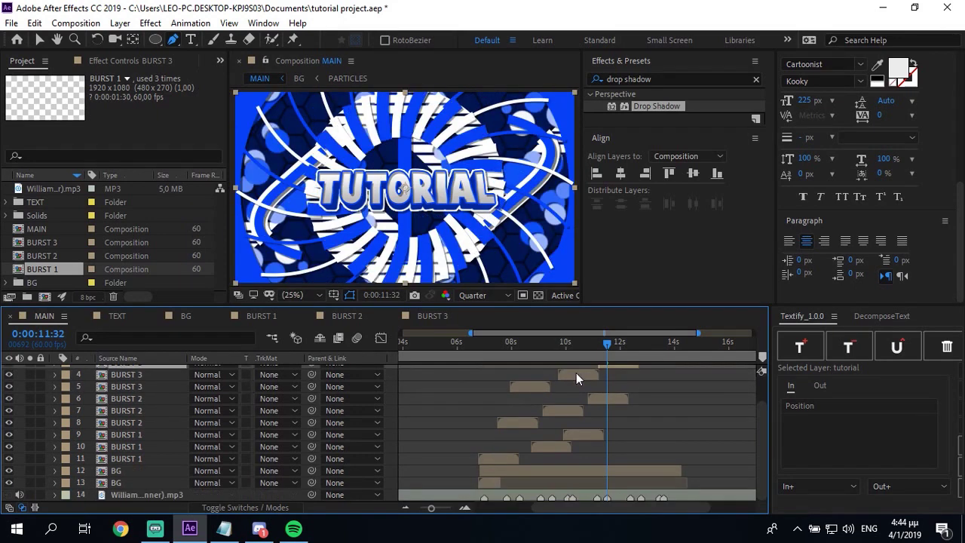
{"action": "left_click", "coordinate": [631, 349]}
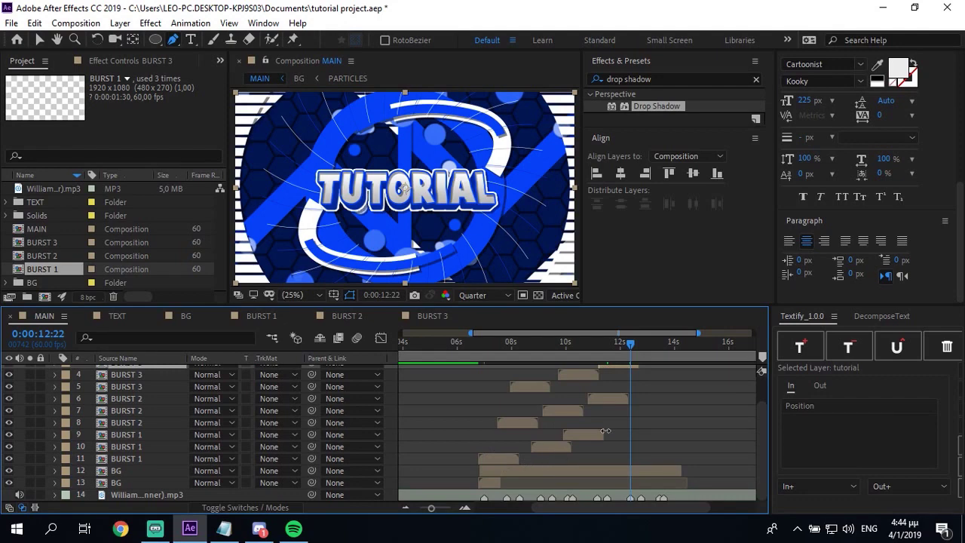
{"action": "left_click", "coordinate": [589, 435]}
{"action": "key", "text": "ctrl+d"}
{"action": "key", "text": "["}
{"action": "key", "text": "shift+alt+Page_Up"}
{"action": "scroll", "coordinate": [573, 460], "scroll_direction": "down", "scroll_amount": 1}
{"action": "left_click", "coordinate": [638, 346]}
{"action": "left_click_drag", "start_coordinate": [638, 346], "coordinate": [643, 356]}
{"action": "left_click", "coordinate": [606, 386]}
{"action": "key", "text": "ctrl+d"}
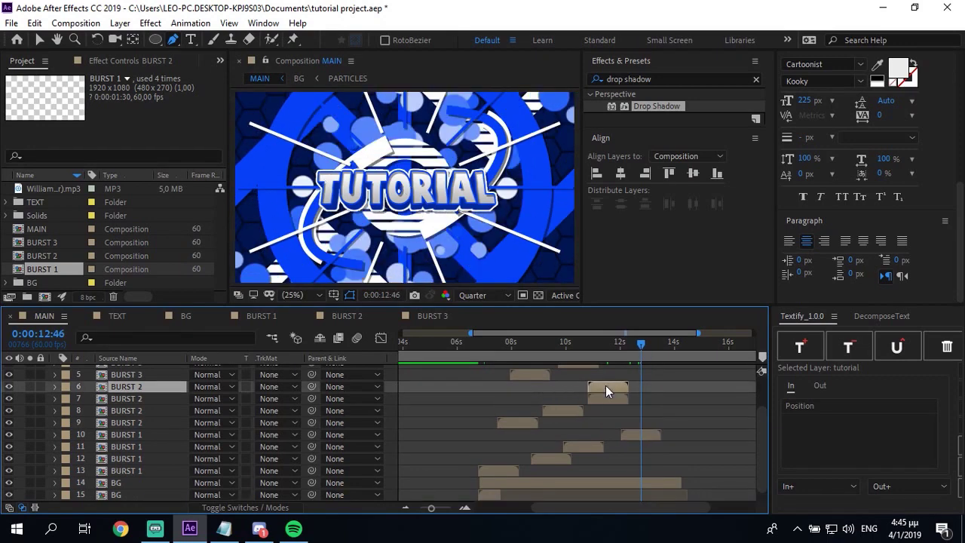
{"action": "key", "text": "bracketleft"}
{"action": "key", "text": "shift+alt+Page_Up"}
{"action": "key", "text": "shift+alt+Page_Up"}
Add a final BURST 3 copy on the last beat, then return the time to about 6 seconds.
{"action": "scroll", "coordinate": [605, 385], "scroll_direction": "down", "scroll_amount": 1}
{"action": "left_click", "coordinate": [660, 350]}
{"action": "left_click_drag", "start_coordinate": [660, 351], "coordinate": [658, 351]}
{"action": "scroll", "coordinate": [648, 403], "scroll_direction": "up", "scroll_amount": 3}
{"action": "left_click", "coordinate": [615, 373]}
{"action": "key", "text": "ctrl+d"}
{"action": "key", "text": "bracketleft"}
{"action": "key", "text": "alt+shift+Page_Up"}
{"action": "key", "text": "alt+shift+Page_Up"}
{"action": "left_click", "coordinate": [462, 398]}
{"action": "scroll", "coordinate": [462, 397], "scroll_direction": "down", "scroll_amount": 2}
{"action": "left_click_drag", "start_coordinate": [511, 343], "coordinate": [463, 358]}
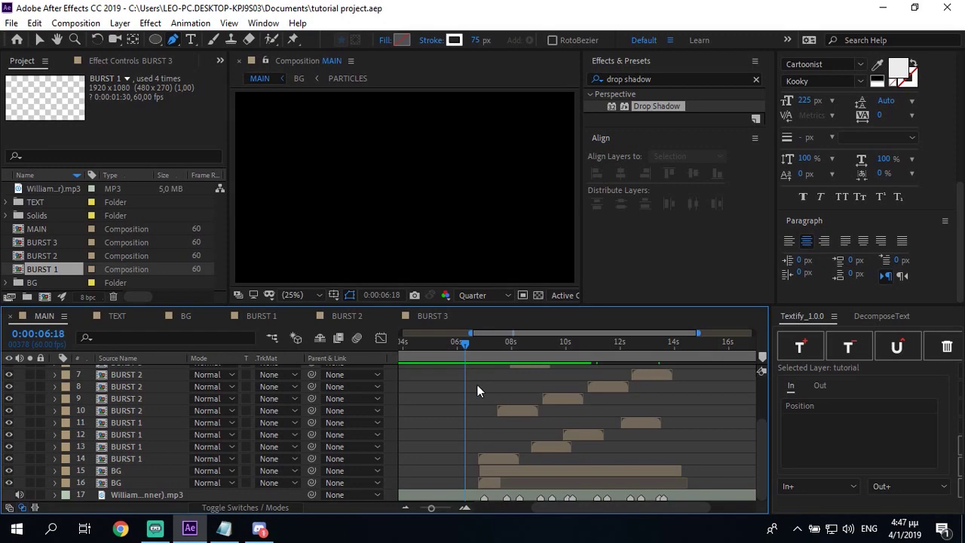
Preview the bursts, then pre-compose all BURST layers into 'BURSTS' with duration adjusted to the layers.
{"action": "key", "text": "space"}
{"action": "left_click", "coordinate": [480, 352]}
{"action": "scroll", "coordinate": [399, 449], "scroll_direction": "up", "scroll_amount": 3}
{"action": "left_click_drag", "start_coordinate": [85, 404], "coordinate": [143, 462]}
{"action": "right_click", "coordinate": [143, 462]}
{"action": "left_click", "coordinate": [198, 400]}
{"action": "type", "text": "BURST"}
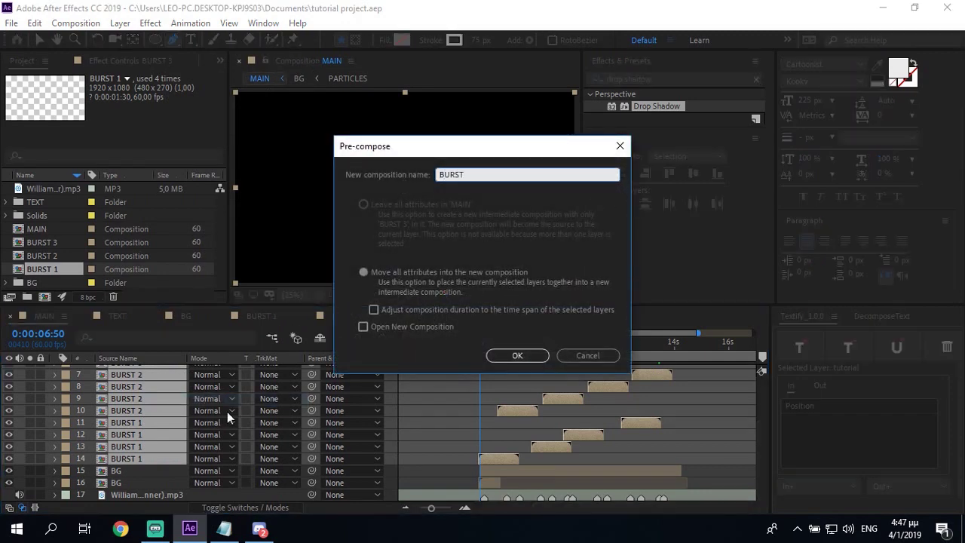
{"action": "left_click", "coordinate": [389, 309]}
{"action": "left_click", "coordinate": [504, 174]}
{"action": "type", "text": "s"}
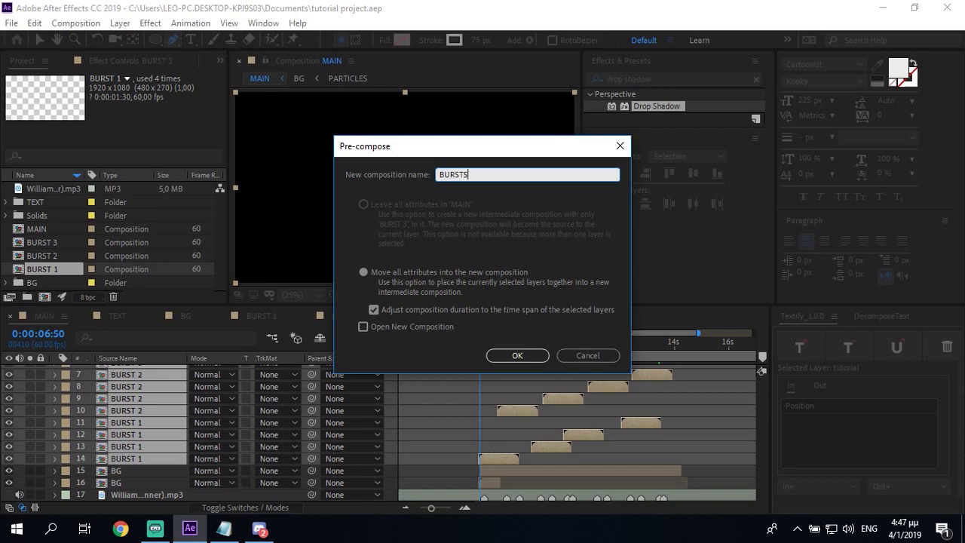
{"action": "key", "text": "Return"}
Add a new Adjustment Layer to MAIN above the BURSTS layer.
{"action": "left_click", "coordinate": [456, 411]}
{"action": "left_click", "coordinate": [680, 348]}
{"action": "left_click", "coordinate": [682, 394]}
{"action": "left_click", "coordinate": [660, 414]}
{"action": "right_click", "coordinate": [91, 455]}
{"action": "mouse_move", "coordinate": [226, 295]}
{"action": "left_click", "coordinate": [335, 409]}
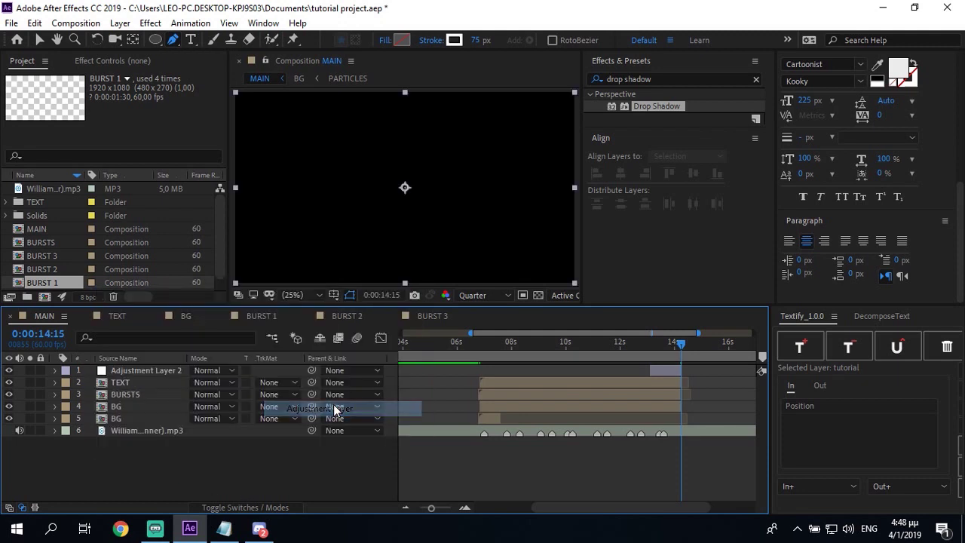
Trim Adjustment Layer 3 to start at 6:50 and extend its end to match the other layers.
{"action": "scroll", "coordinate": [494, 345], "scroll_direction": "left", "scroll_amount": 1}
{"action": "left_click", "coordinate": [506, 348]}
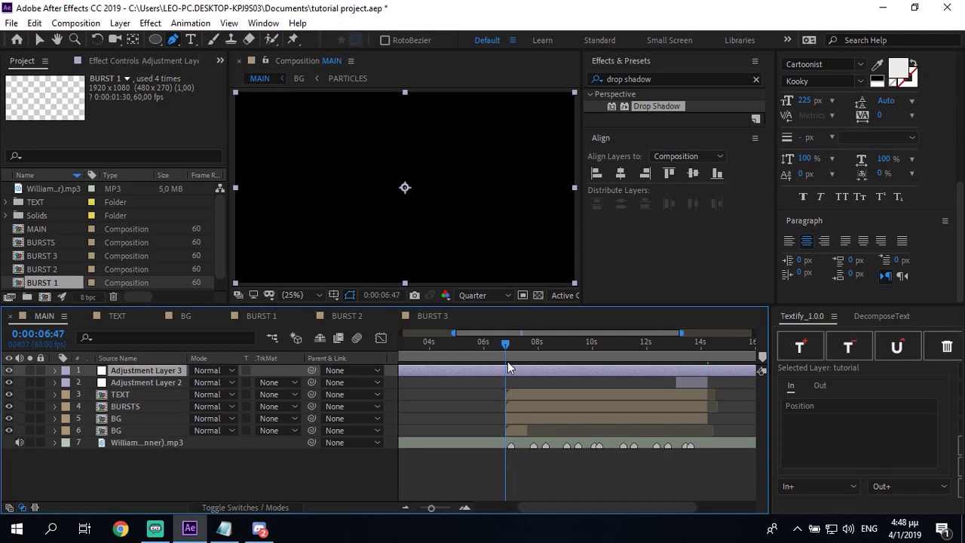
{"action": "key", "text": "alt+bracketleft"}
{"action": "left_click", "coordinate": [706, 349]}
{"action": "key", "text": "F2"}
{"action": "key", "text": "equal"}
{"action": "key", "text": "equal"}
{"action": "key", "text": "equal"}
{"action": "left_click_drag", "start_coordinate": [710, 371], "coordinate": [722, 370]}
{"action": "left_click", "coordinate": [721, 406]}
{"action": "key", "text": "minus"}
{"action": "key", "text": "minus"}
{"action": "key", "text": "minus"}
{"action": "left_click", "coordinate": [618, 486]}
{"action": "left_click", "coordinate": [608, 370]}
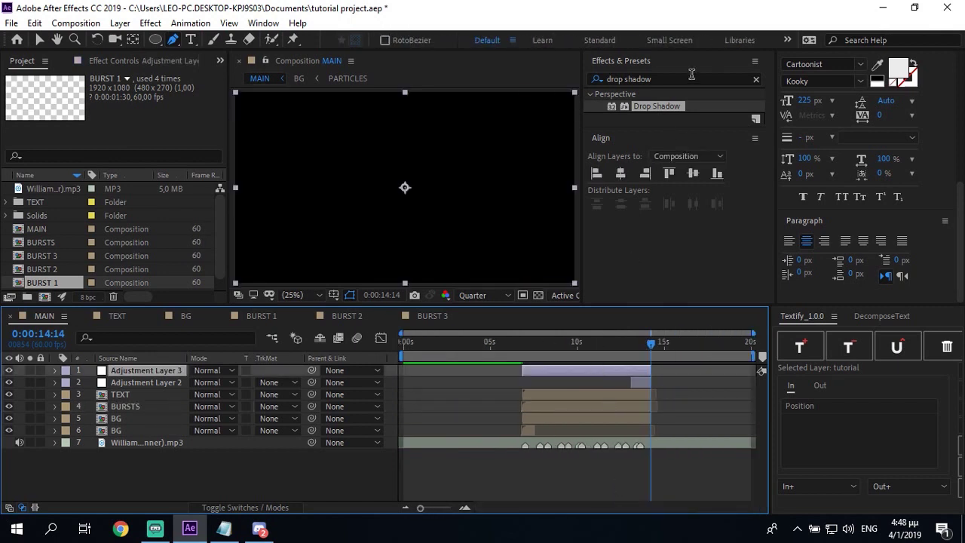
Apply the Transform effect to Adjustment Layer 3.
{"action": "left_click", "coordinate": [692, 74]}
{"action": "type", "text": "transform"}
{"action": "double_click", "coordinate": [637, 105]}
{"action": "key", "text": "v"}
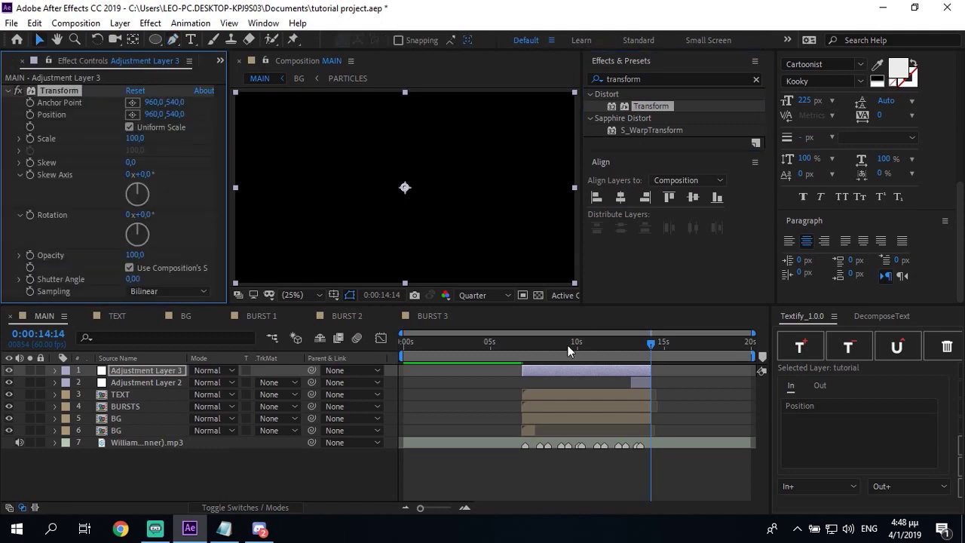
{"action": "left_click_drag", "start_coordinate": [567, 345], "coordinate": [540, 368]}
Set a Transform Scale keyframe of 150 at 0:00:07:00.
{"action": "left_click", "coordinate": [522, 343]}
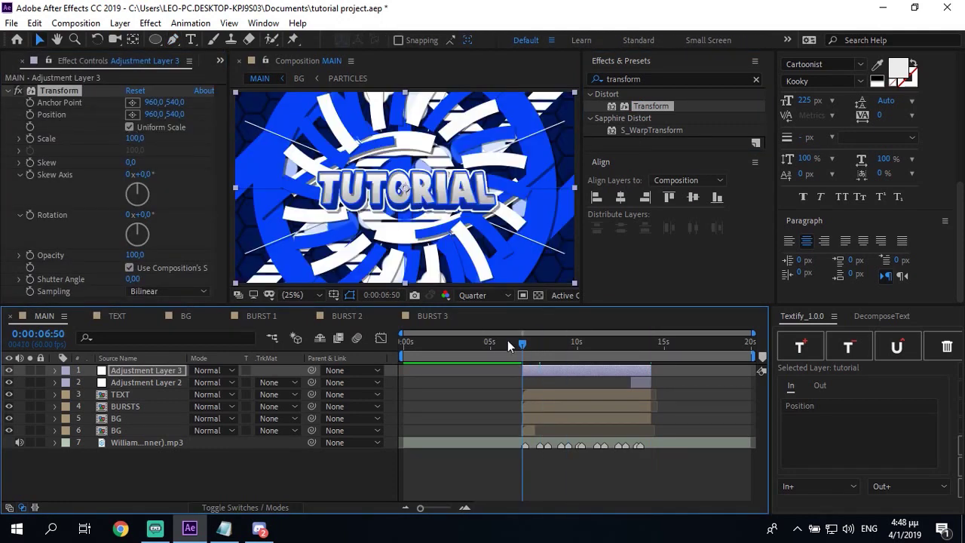
{"action": "left_click", "coordinate": [32, 150]}
{"action": "key", "text": "shift+Page_Down"}
{"action": "left_click", "coordinate": [134, 140]}
{"action": "type", "text": "150"}
{"action": "key", "text": "Return"}
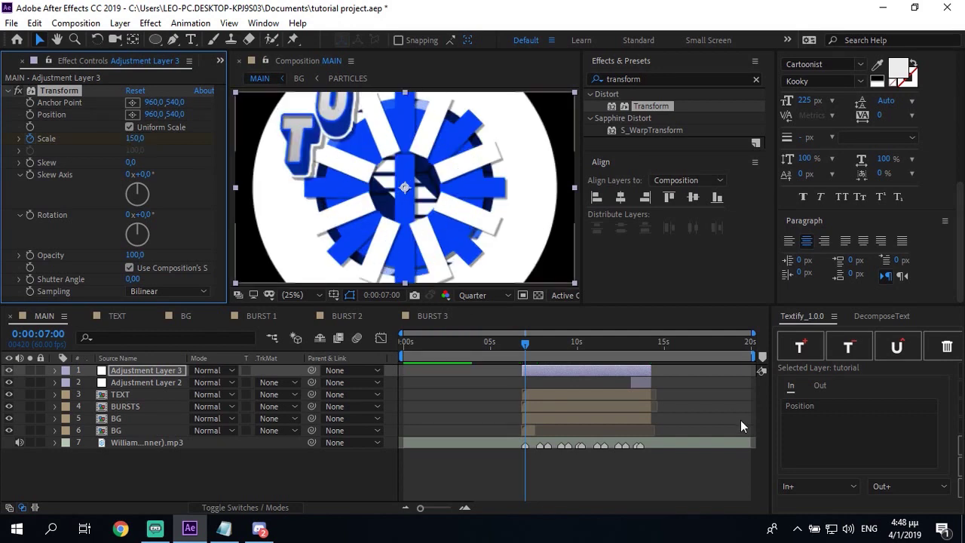
{"action": "key", "text": "u"}
Add Scale keyframes on each following beat marker starting at 07:50.
{"action": "key", "text": "equal"}
{"action": "key", "text": "equal"}
{"action": "key", "text": "equal"}
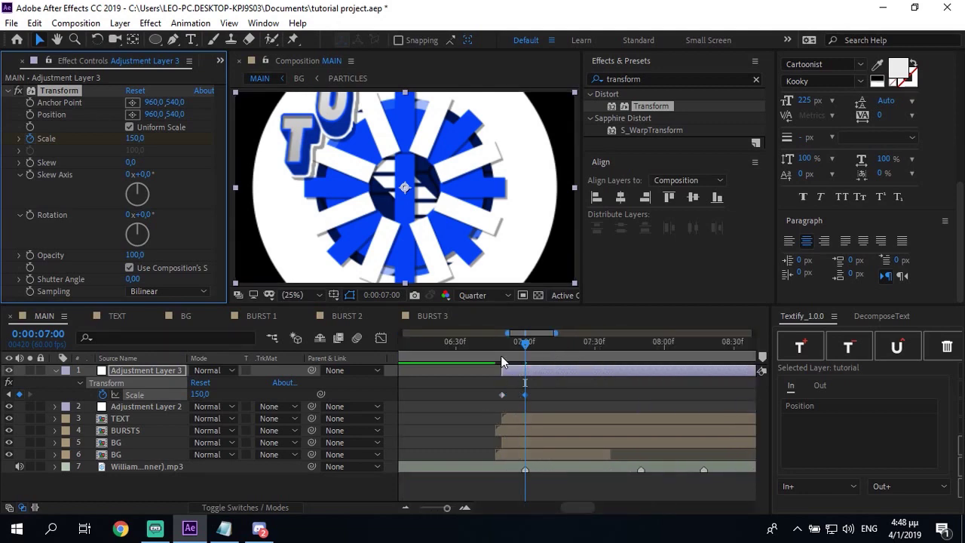
{"action": "left_click_drag", "start_coordinate": [623, 361], "coordinate": [536, 356]}
{"action": "key", "text": "space"}
{"action": "left_click", "coordinate": [20, 396]}
{"action": "left_click", "coordinate": [21, 395]}
{"action": "left_click", "coordinate": [21, 395]}
{"action": "left_click", "coordinate": [20, 395]}
{"action": "left_click", "coordinate": [20, 395]}
Return Scale to 100 with a keyframe at 0:00:14:15.
{"action": "key", "text": "End"}
{"action": "left_click", "coordinate": [652, 353]}
{"action": "left_click", "coordinate": [202, 394]}
{"action": "type", "text": "100"}
{"action": "key", "text": "Return"}
Apply Easy Ease to all Scale keyframes and show Scale as a value graph.
{"action": "left_click_drag", "start_coordinate": [674, 388], "coordinate": [489, 393]}
{"action": "key", "text": "F9"}
{"action": "left_click", "coordinate": [381, 337]}
{"action": "key", "text": "grave"}
{"action": "right_click", "coordinate": [622, 431]}
{"action": "left_click", "coordinate": [664, 298]}
Select the peak Scale keyframes and drag their Bezier handles to sharpen every peak.
{"action": "left_click_drag", "start_coordinate": [413, 120], "coordinate": [911, 155]}
{"action": "left_click_drag", "start_coordinate": [830, 142], "coordinate": [855, 459]}
{"action": "left_click_drag", "start_coordinate": [818, 146], "coordinate": [761, 350]}
{"action": "left_click_drag", "start_coordinate": [838, 307], "coordinate": [734, 453]}
{"action": "left_click_drag", "start_coordinate": [833, 359], "coordinate": [872, 443]}
{"action": "left_click", "coordinate": [480, 373]}
Deepen the curves around the 13:30 and 10:00f peaks and the first keyframe at 100.
{"action": "left_click", "coordinate": [887, 137]}
{"action": "left_click_drag", "start_coordinate": [917, 236], "coordinate": [958, 302]}
{"action": "left_click", "coordinate": [651, 136]}
{"action": "left_click_drag", "start_coordinate": [633, 231], "coordinate": [673, 308]}
{"action": "left_click", "coordinate": [400, 354]}
{"action": "left_click_drag", "start_coordinate": [745, 511], "coordinate": [729, 509]}
{"action": "left_click", "coordinate": [437, 253]}
Reshape the curves around the 07:00f, 08:00f and 09:00f keyframes and the final 14:15 peak.
{"action": "left_click", "coordinate": [450, 136]}
{"action": "left_click_drag", "start_coordinate": [438, 224], "coordinate": [450, 224]}
{"action": "left_click_drag", "start_coordinate": [511, 433], "coordinate": [512, 450]}
{"action": "left_click_drag", "start_coordinate": [512, 378], "coordinate": [507, 435]}
{"action": "left_click_drag", "start_coordinate": [593, 126], "coordinate": [640, 148]}
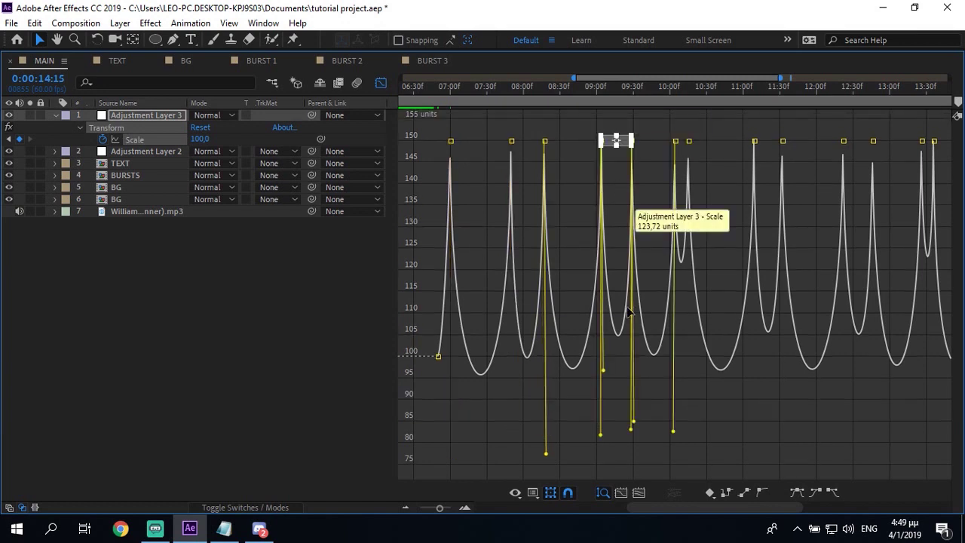
{"action": "left_click", "coordinate": [614, 372]}
{"action": "left_click_drag", "start_coordinate": [755, 506], "coordinate": [804, 518]}
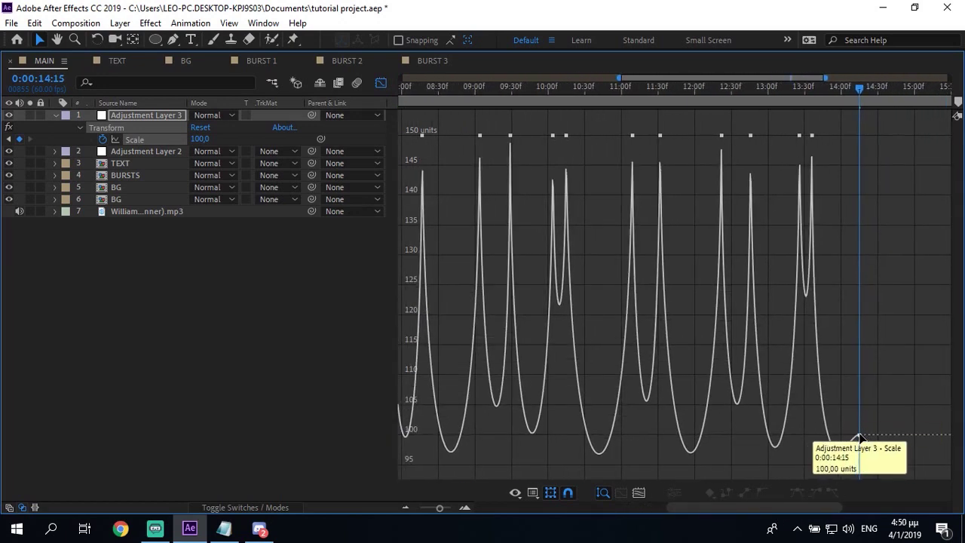
{"action": "left_click", "coordinate": [859, 437]}
{"action": "left_click_drag", "start_coordinate": [815, 453], "coordinate": [806, 352]}
Return to the full timeline and apply Motion Tile to Adjustment Layer 3.
{"action": "left_click", "coordinate": [381, 83]}
{"action": "key", "text": "grave"}
{"action": "key", "text": "semicolon"}
{"action": "left_click", "coordinate": [684, 78]}
{"action": "key", "text": "BackSpace"}
{"action": "type", "text": "motion tile"}
{"action": "left_click_drag", "start_coordinate": [641, 106], "coordinate": [86, 85]}
Collapse the Transform settings and layer properties, then park the playhead at 0:00:07:00.
{"action": "left_click", "coordinate": [8, 228]}
{"action": "left_click", "coordinate": [527, 353]}
{"action": "left_click", "coordinate": [491, 416]}
{"action": "left_click", "coordinate": [53, 371]}
{"action": "left_click", "coordinate": [539, 369]}
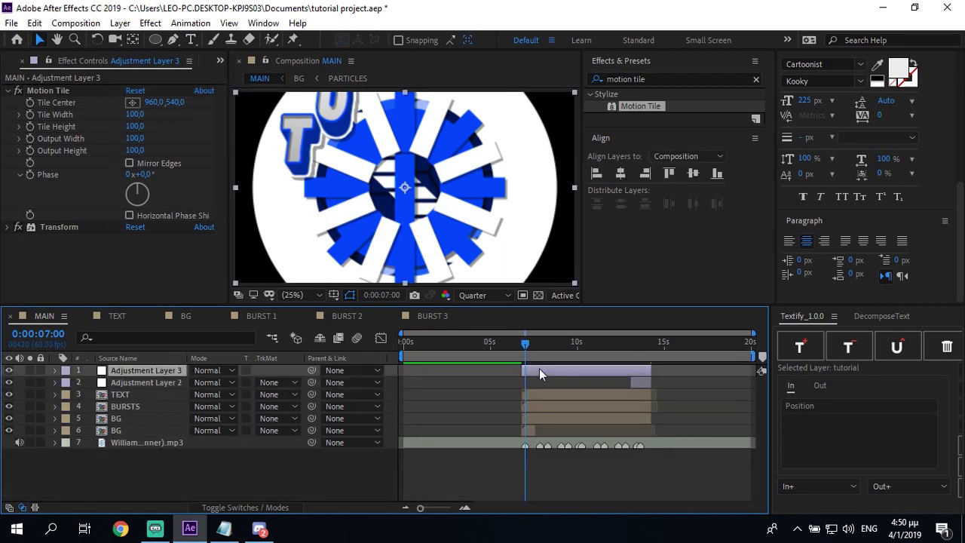
{"action": "key", "text": "shift+Page_Up"}
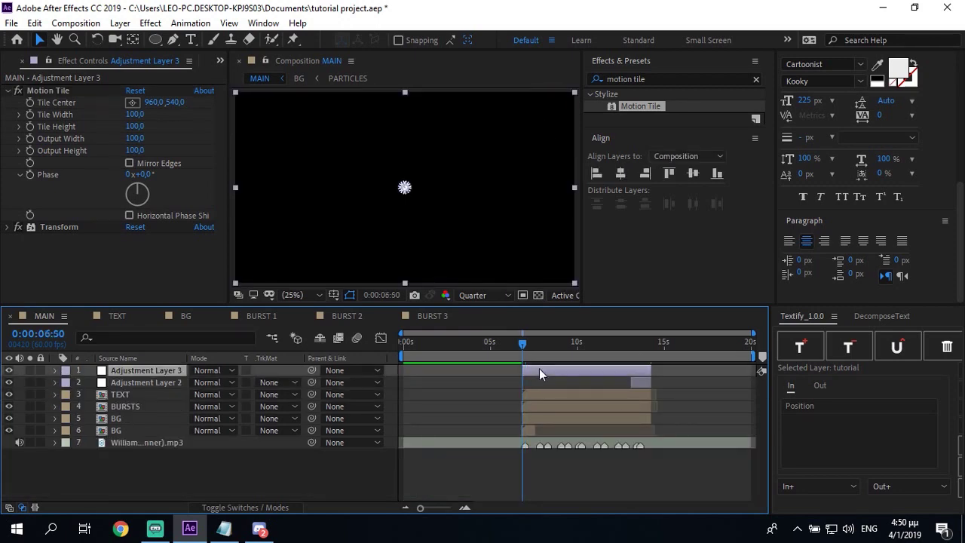
{"action": "key", "text": "shift+Page_Down"}
Set Motion Tile's Output Width and Output Height to 125.
{"action": "left_click", "coordinate": [136, 139]}
{"action": "type", "text": "125"}
{"action": "key", "text": "Return"}
{"action": "left_click", "coordinate": [134, 150]}
{"action": "type", "text": "125"}
{"action": "key", "text": "Return"}
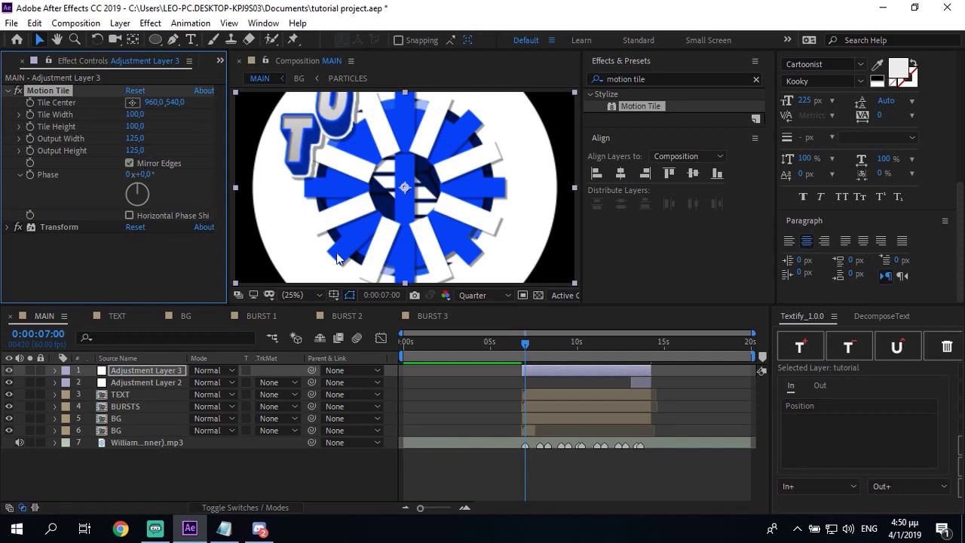
Scrub around 0:00:08:40 and turn on the transparency checkerboard in the preview.
{"action": "left_click", "coordinate": [542, 353]}
{"action": "left_click", "coordinate": [548, 360]}
{"action": "left_click", "coordinate": [552, 354]}
{"action": "left_click", "coordinate": [550, 346]}
{"action": "left_click", "coordinate": [538, 295]}
Apply S_Shake to the adjustment layer and zoom the timeline in at 0:00:07:00.
{"action": "left_click", "coordinate": [599, 79]}
{"action": "type", "text": "s_shake"}
{"action": "double_click", "coordinate": [635, 105]}
{"action": "scroll", "coordinate": [11, 121], "scroll_direction": "up", "scroll_amount": 5}
{"action": "scroll", "coordinate": [11, 113], "scroll_direction": "up", "scroll_amount": 1}
{"action": "left_click", "coordinate": [9, 92]}
{"action": "left_click", "coordinate": [526, 353]}
{"action": "key", "text": "equal"}
{"action": "key", "text": "equal"}
{"action": "key", "text": "equal"}
Keyframe S_Shake Amplitude at 1 on the 0:00:07:00 beat.
{"action": "left_click", "coordinate": [134, 150]}
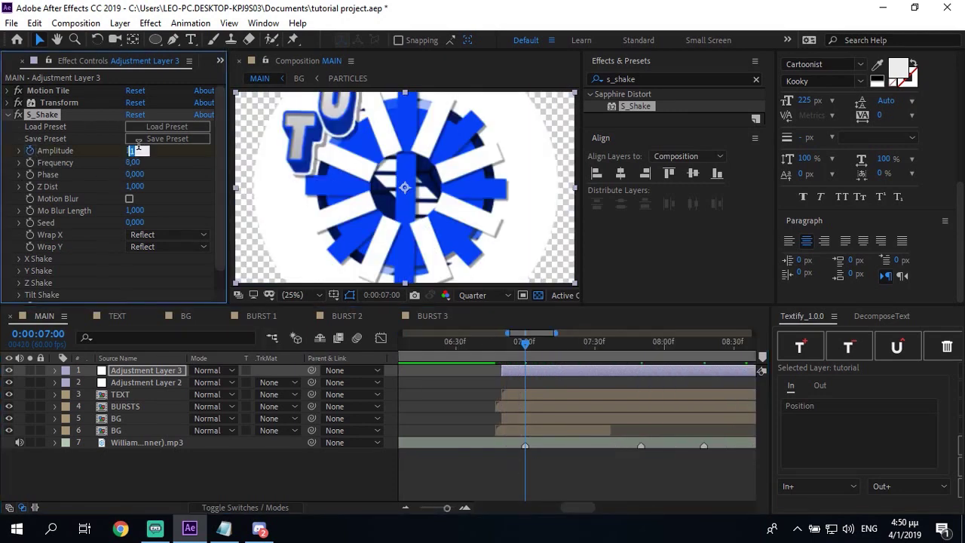
{"action": "type", "text": "0"}
{"action": "key", "text": "Return"}
{"action": "key", "text": "Page_Down"}
{"action": "left_click", "coordinate": [134, 150]}
{"action": "type", "text": "1"}
{"action": "key", "text": "Return"}
{"action": "key", "text": "u"}
{"action": "left_click", "coordinate": [525, 419]}
{"action": "left_click", "coordinate": [54, 370]}
Jump ahead through the beat markers to 09:04 and keyframe Amplitude at 0.
{"action": "key", "text": "k"}
{"action": "key", "text": "k"}
{"action": "key", "text": "ctrl+k"}
{"action": "key", "text": "Escape"}
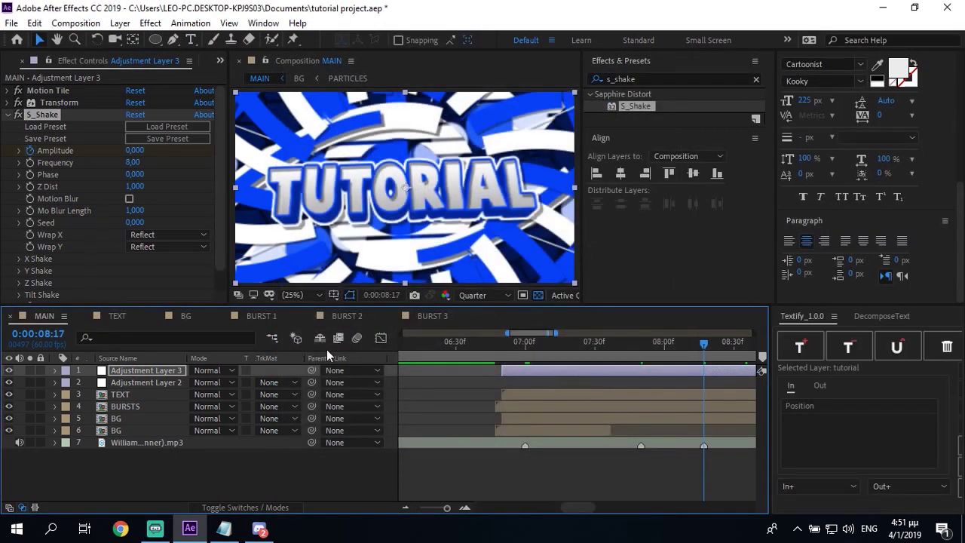
{"action": "key", "text": "k"}
{"action": "key", "text": "k"}
{"action": "key", "text": "k"}
{"action": "key", "text": "k"}
{"action": "key", "text": "k"}
{"action": "key", "text": "u"}
{"action": "left_click", "coordinate": [201, 418]}
{"action": "type", "text": "0"}
{"action": "key", "text": "Return"}
Review the Amplitude keyframes, scrub back to 0:00:05:56 and save the project.
{"action": "scroll", "coordinate": [533, 418], "scroll_direction": "left", "scroll_amount": 10}
{"action": "left_click_drag", "start_coordinate": [484, 508], "coordinate": [571, 508]}
{"action": "left_click", "coordinate": [609, 353]}
{"action": "mouse_move", "coordinate": [610, 419]}
{"action": "left_click", "coordinate": [624, 417]}
{"action": "key", "text": "minus"}
{"action": "key", "text": "minus"}
{"action": "left_click_drag", "start_coordinate": [673, 416], "coordinate": [509, 429]}
{"action": "left_click", "coordinate": [55, 370]}
{"action": "left_click", "coordinate": [490, 384]}
{"action": "left_click", "coordinate": [520, 343]}
{"action": "left_click_drag", "start_coordinate": [519, 343], "coordinate": [507, 343]}
{"action": "key", "text": "ctrl+s"}
Collapse the S_Shake settings and play the composition preview.
{"action": "left_click", "coordinate": [30, 180]}
{"action": "key", "text": "ctrl+grave"}
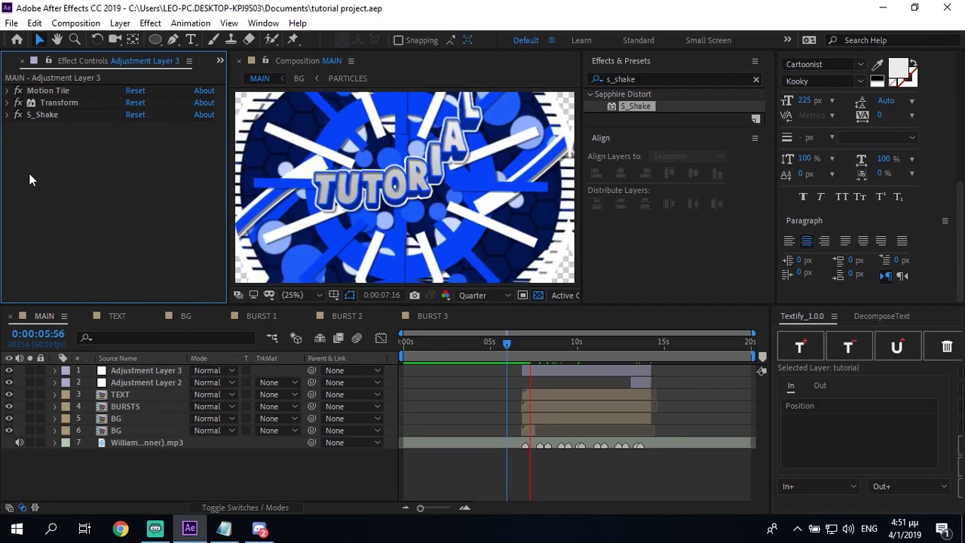
In Discord, send 'lol', then 'im 6 away from 300' and 'lol' in Starstrux FX #general.
{"action": "left_click", "coordinate": [259, 529]}
{"action": "type", "text": "lol"}
{"action": "key", "text": "Return"}
{"action": "left_click", "coordinate": [25, 199]}
{"action": "type", "text": "im 6 away fro"}
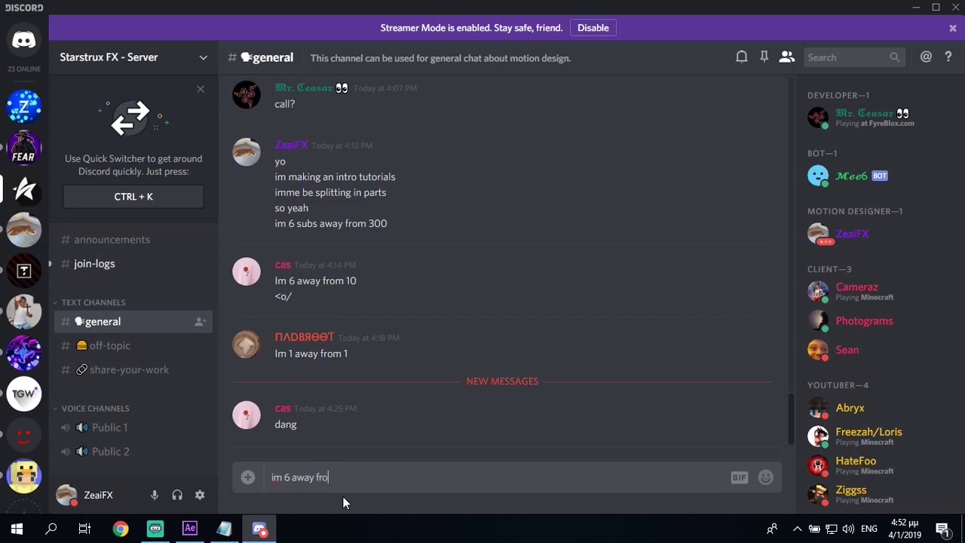
{"action": "type", "text": "m 300"}
{"action": "key", "text": "Return"}
{"action": "type", "text": "lol"}
{"action": "key", "text": "Return"}
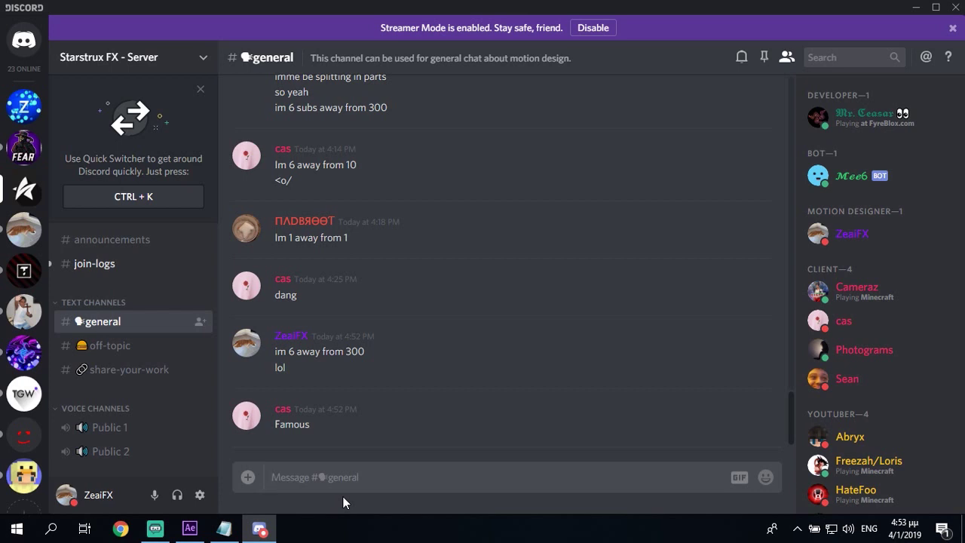
Reply 'yes', 'actually xd' and 'xD', then return to After Effects.
{"action": "type", "text": "yes"}
{"action": "key", "text": "Return"}
{"action": "type", "text": "actually"}
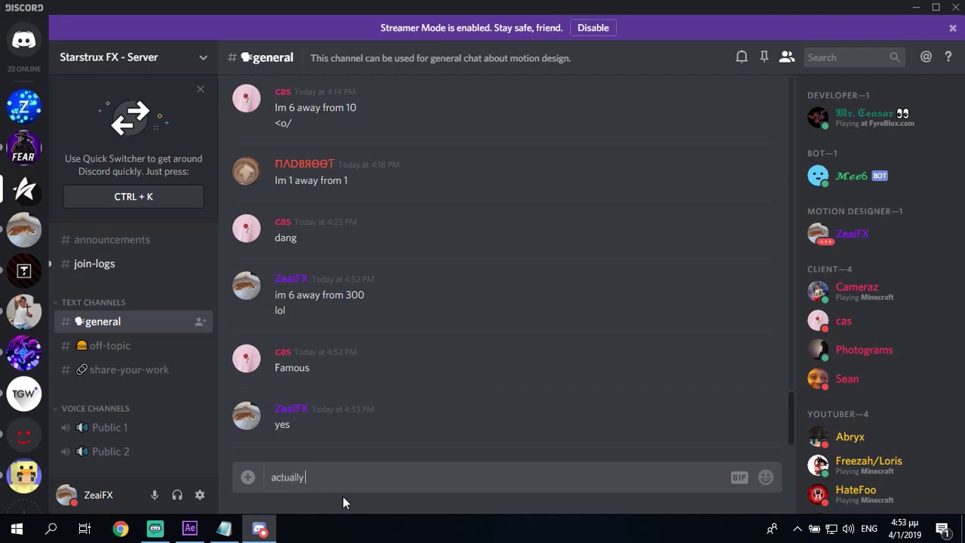
{"action": "type", "text": " xd"}
{"action": "key", "text": "Return"}
{"action": "type", "text": "xD"}
{"action": "key", "text": "Return"}
{"action": "key", "text": "alt+Tab"}
Restart the preview from 0:00:04:06.
{"action": "key", "text": "space"}
{"action": "left_click", "coordinate": [475, 347]}
{"action": "key", "text": "space"}
{"action": "key", "text": "space"}
Set S_Shake Frequency to 4 and save the project.
{"action": "left_click", "coordinate": [7, 115]}
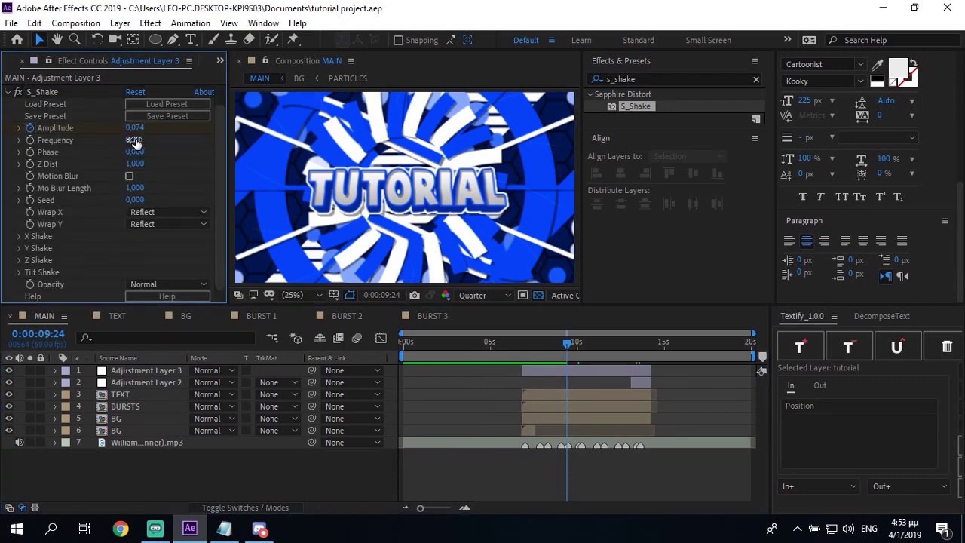
{"action": "type", "text": "4"}
{"action": "key", "text": "Return"}
{"action": "scroll", "coordinate": [13, 204], "scroll_direction": "up", "scroll_amount": 2}
{"action": "left_click", "coordinate": [8, 115]}
{"action": "left_click", "coordinate": [494, 356]}
{"action": "key", "text": "ctrl+s"}
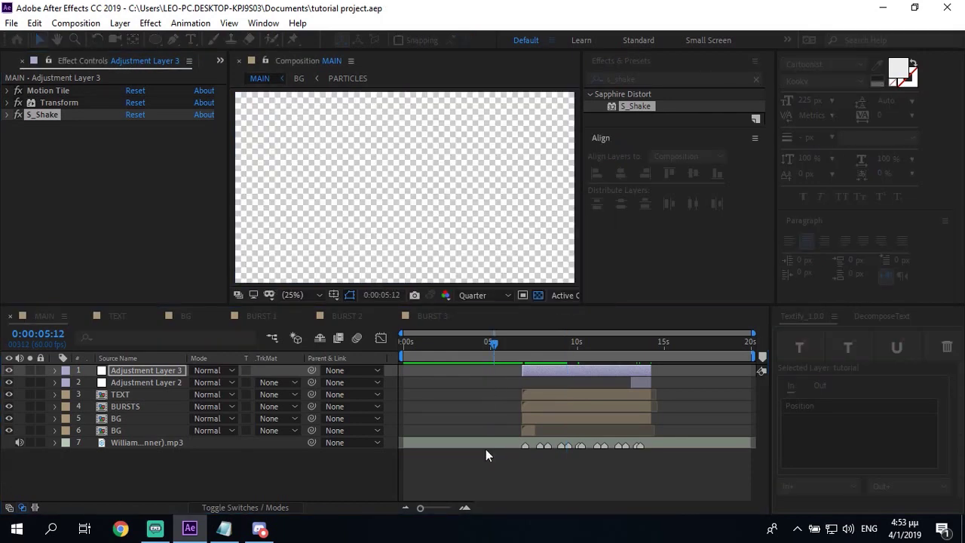
Play the MAIN intro preview again from about 4 seconds.
{"action": "key", "text": "space"}
{"action": "left_click", "coordinate": [483, 459]}
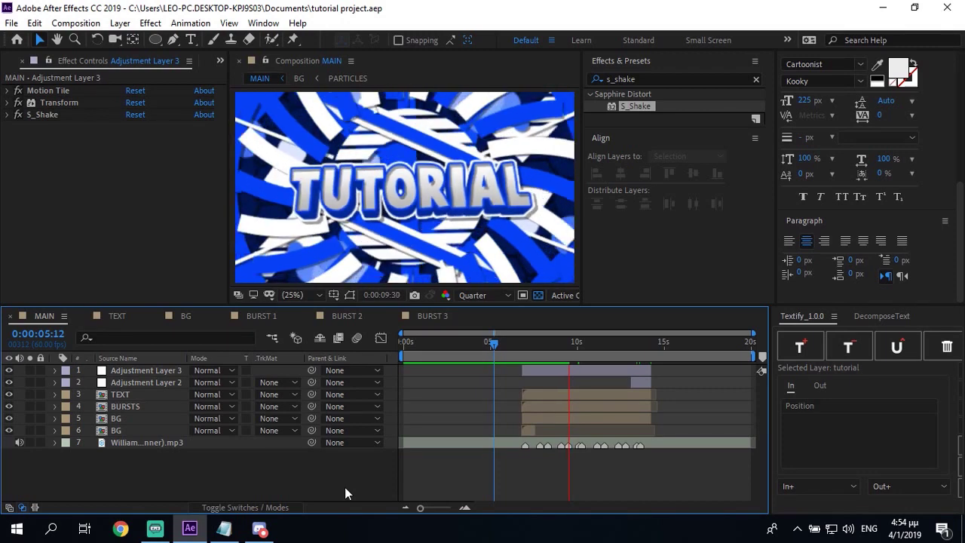
{"action": "left_click", "coordinate": [473, 350]}
{"action": "key", "text": "space"}
{"action": "key", "text": "space"}
{"action": "left_click", "coordinate": [540, 351]}
{"action": "left_click_drag", "start_coordinate": [540, 355], "coordinate": [530, 390]}
{"action": "left_click_drag", "start_coordinate": [489, 359], "coordinate": [363, 440]}
{"action": "left_click", "coordinate": [564, 371]}
{"action": "left_click", "coordinate": [480, 393]}
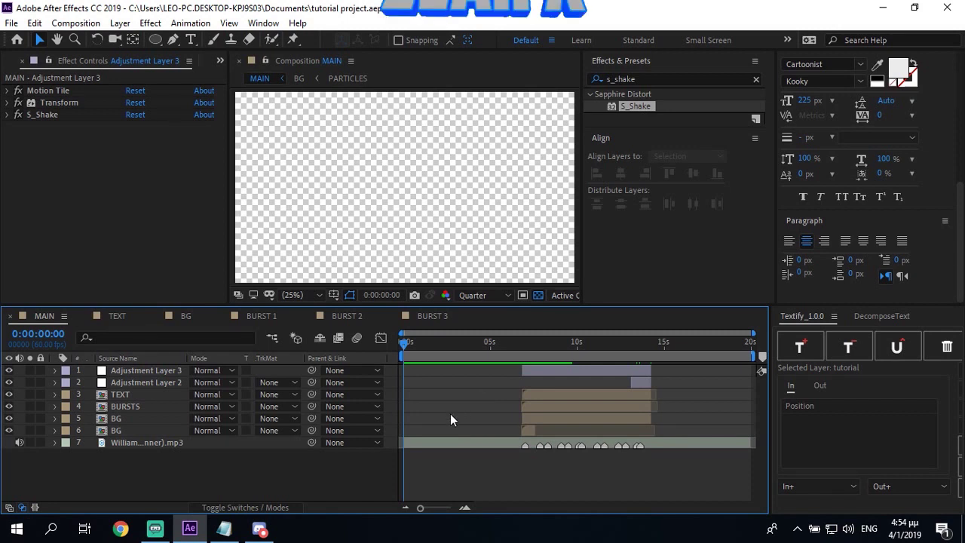